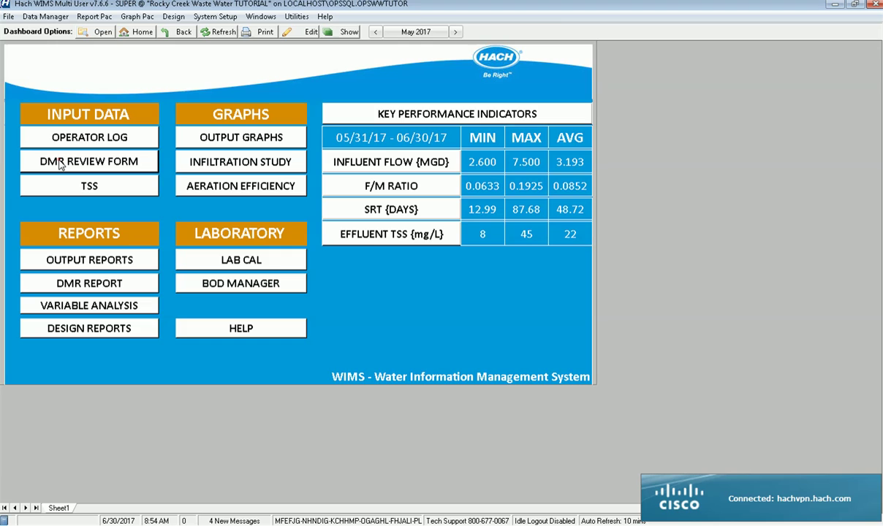
Open the DMR review form and move across the June 19 row, starting from the influent BOD value
click(60, 162)
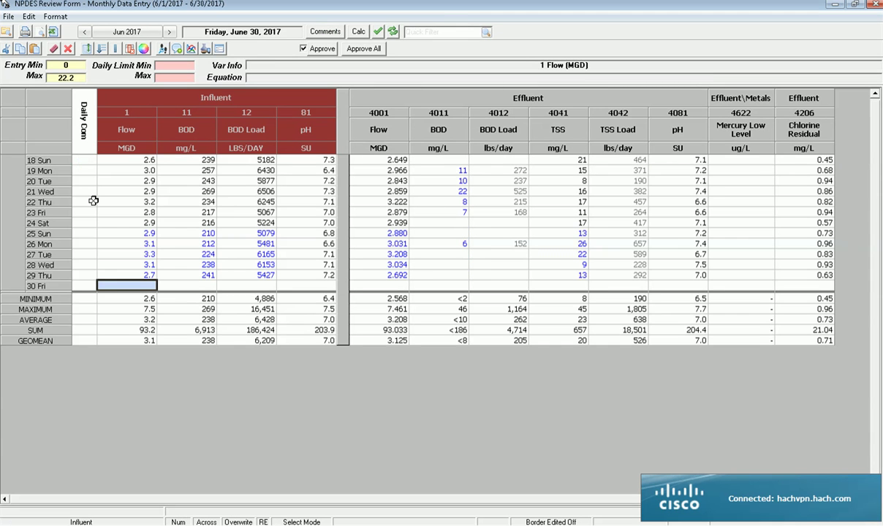
click(167, 183)
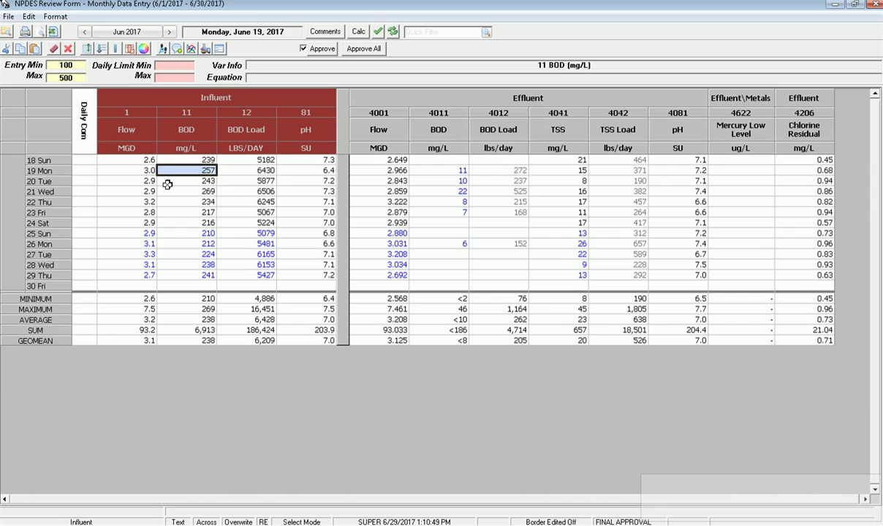
key(Right)
key(Right)
key(Right)
key(Right)
key(Right)
key(Right)
key(Right)
key(Right)
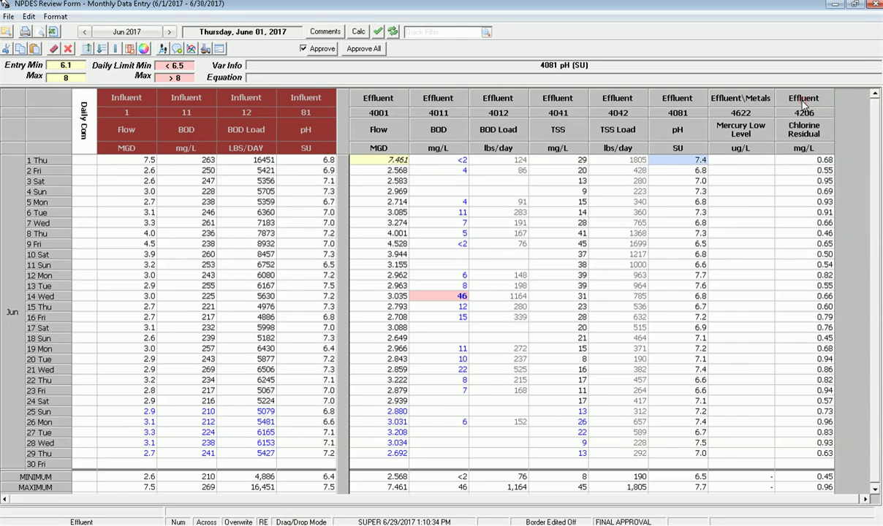
Move the effluent Chlorine Residual column ahead of Mercury Low Level, and return the form to Select Mode
drag(803, 105, 720, 113)
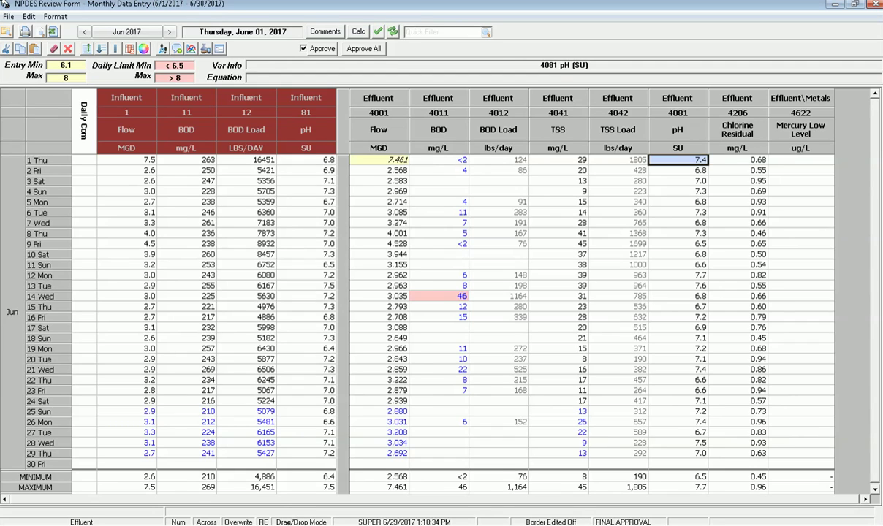
click(302, 522)
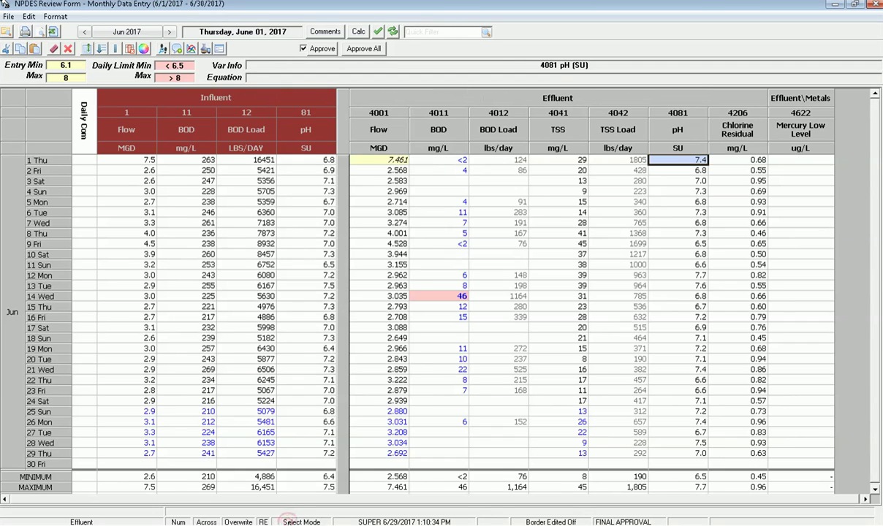
click(678, 110)
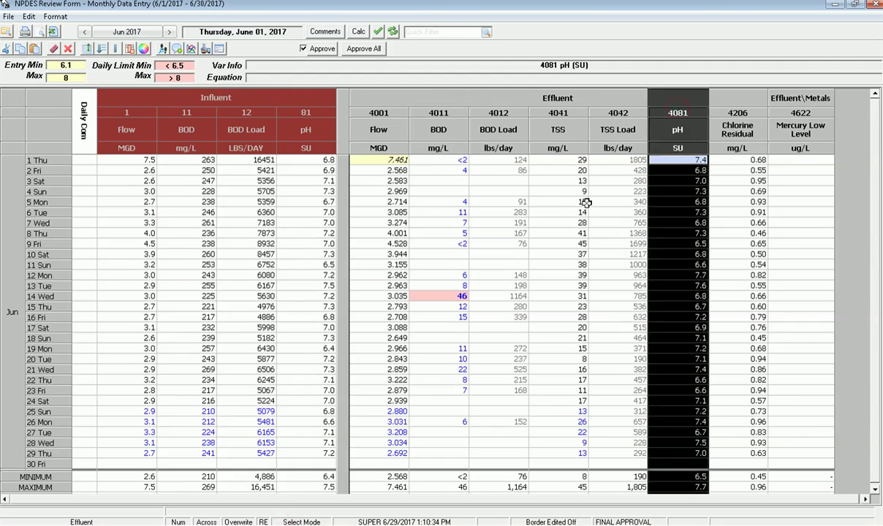
click(561, 182)
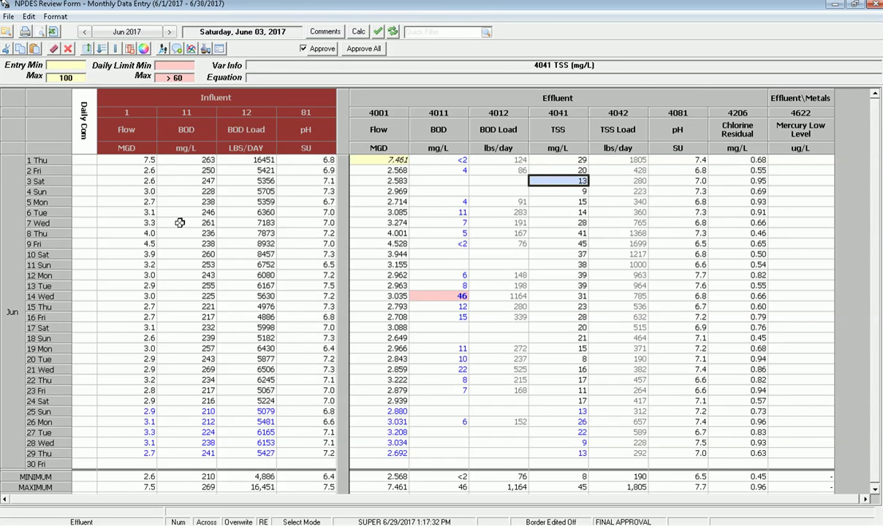
Check the edit status of the influent Flow values for June 1 through June 3
click(130, 159)
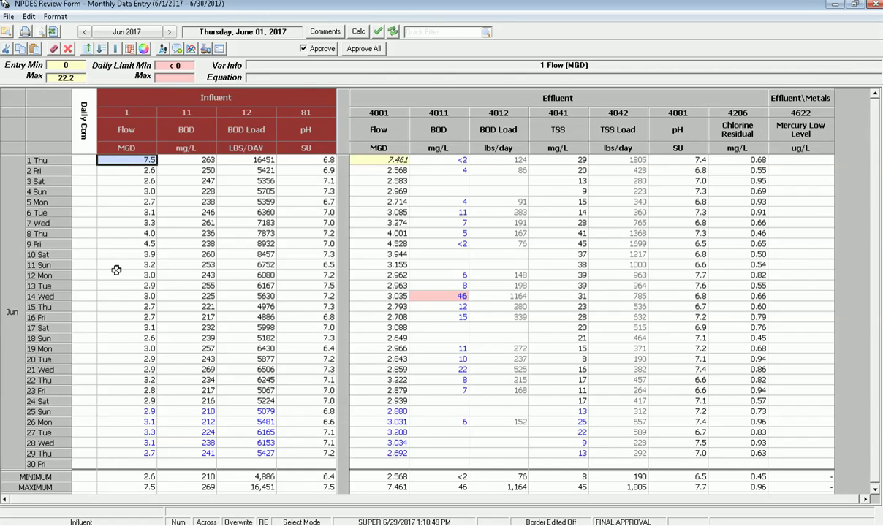
key(Down)
key(Down)
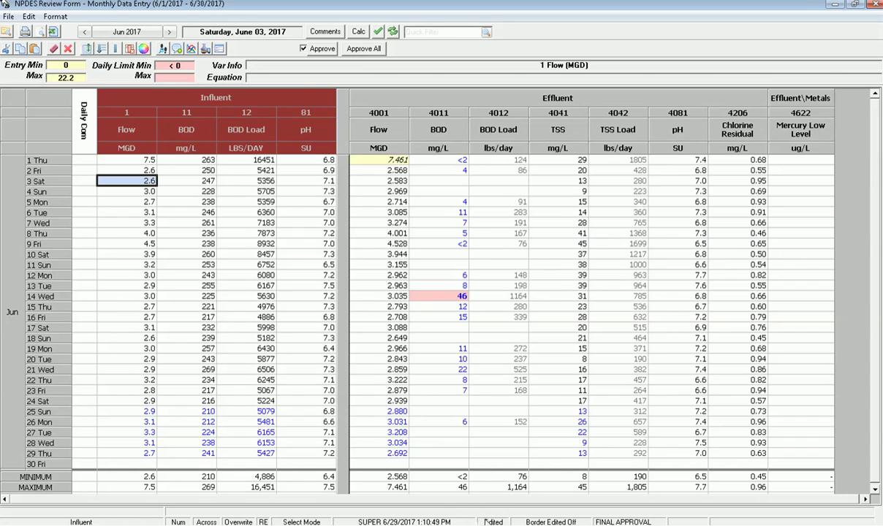
click(138, 171)
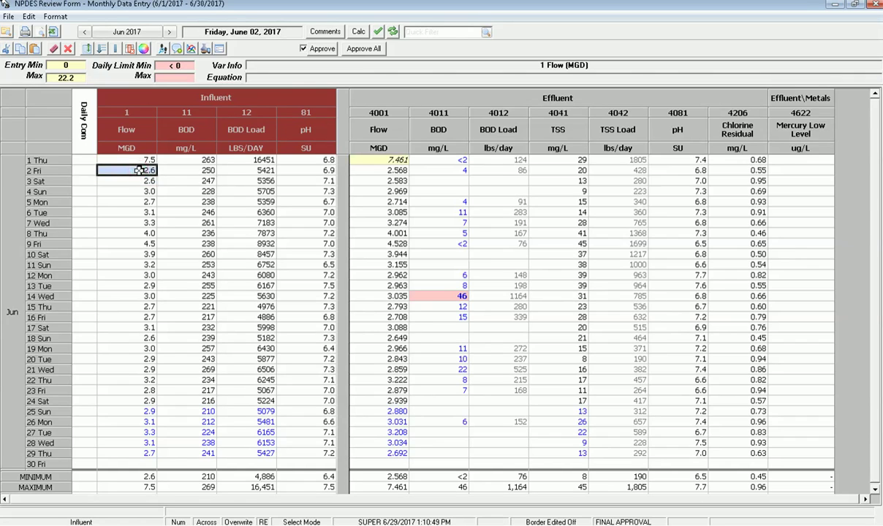
click(136, 180)
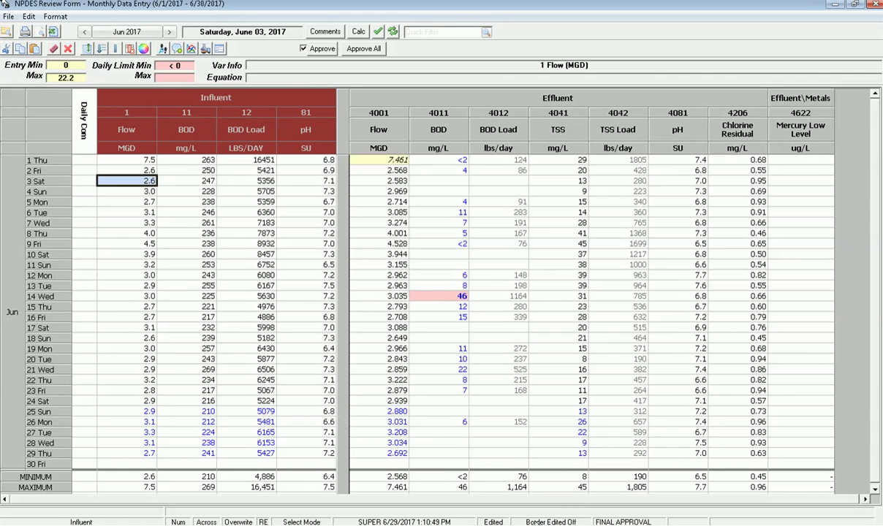
Turn on borders for all edited cells, check influent values on June 6 and 8, and switch the setting to Border Edited Parameters
click(541, 522)
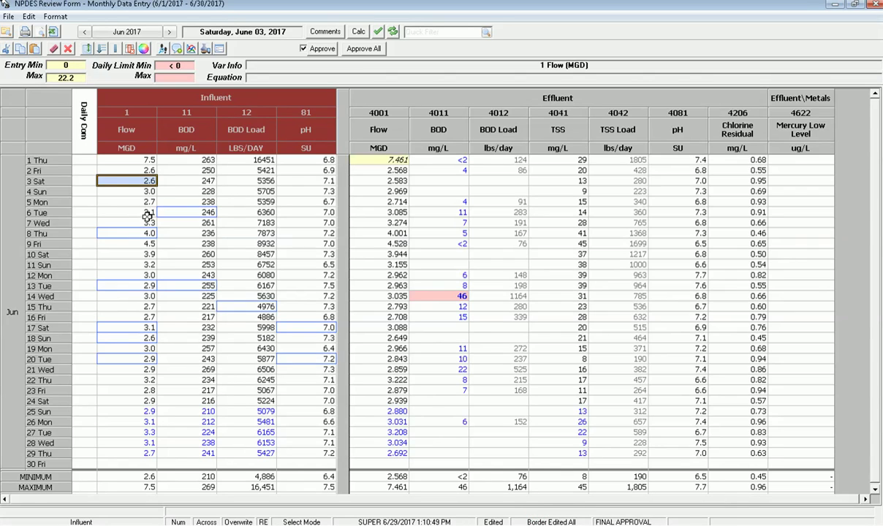
click(139, 210)
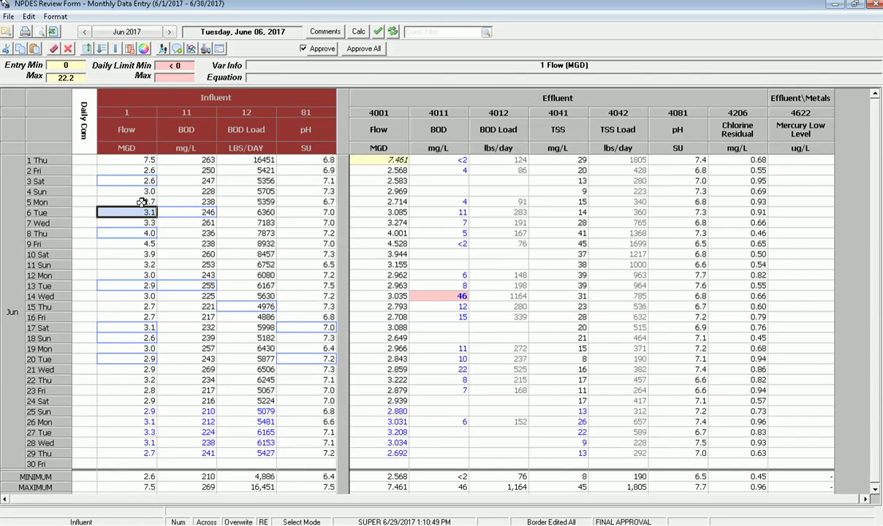
click(183, 235)
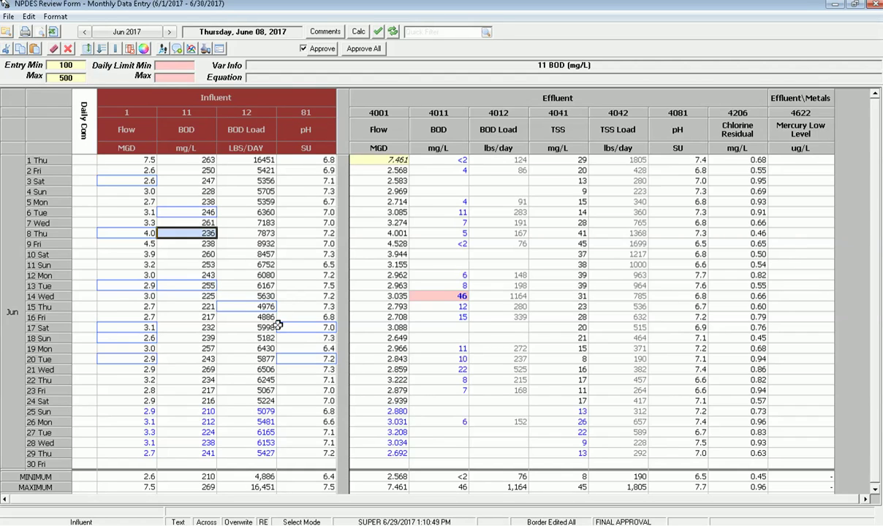
click(554, 521)
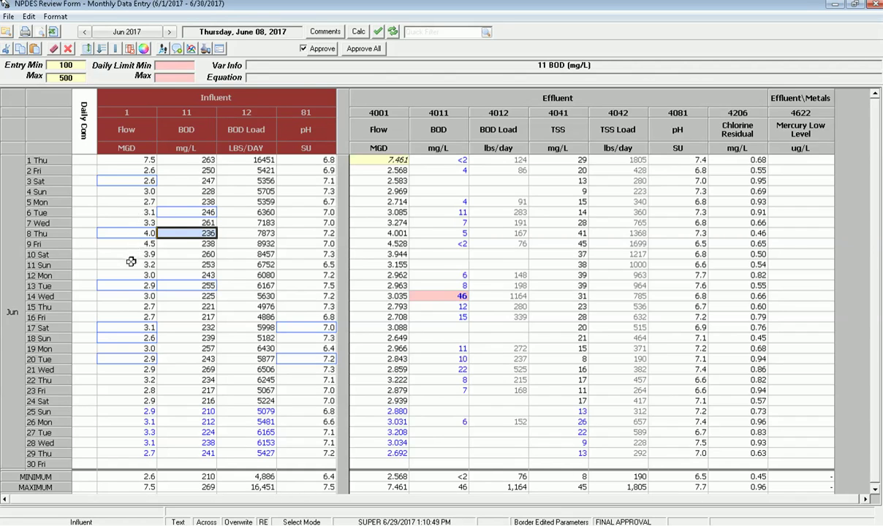
View the audit trails of the influent Flow values for June 3 and June 4
click(121, 181)
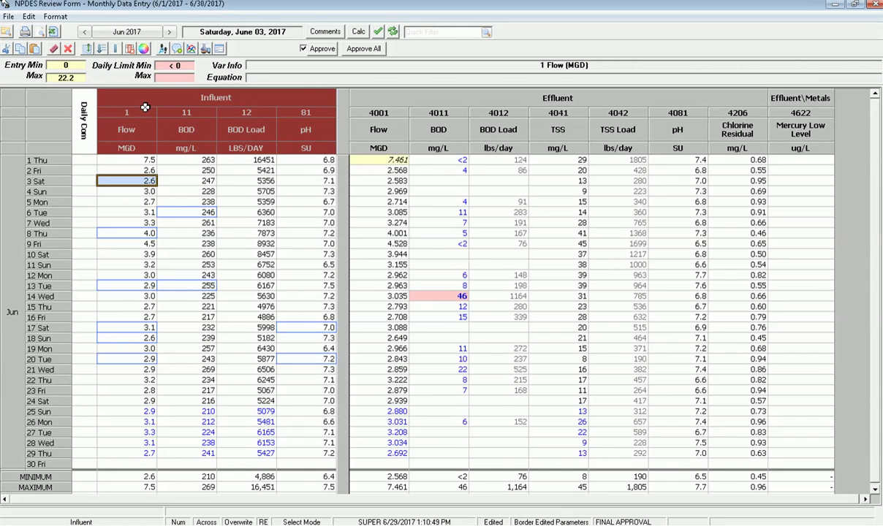
click(164, 49)
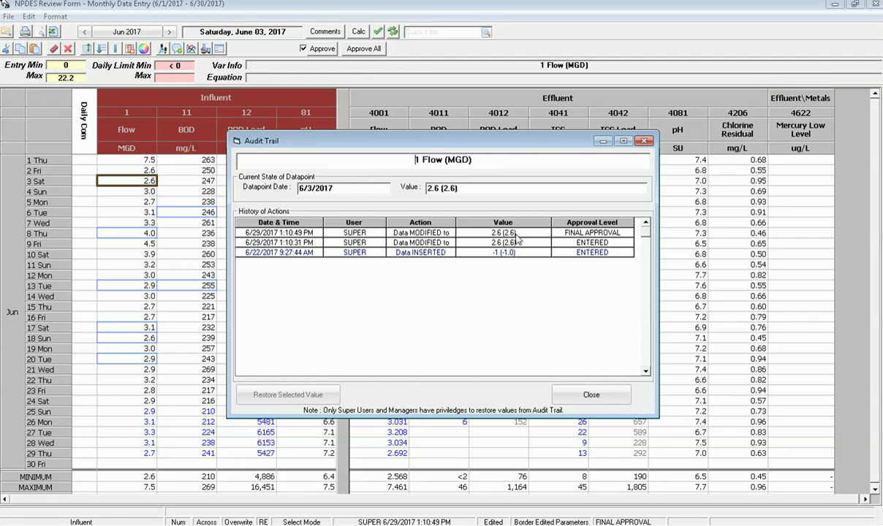
click(591, 394)
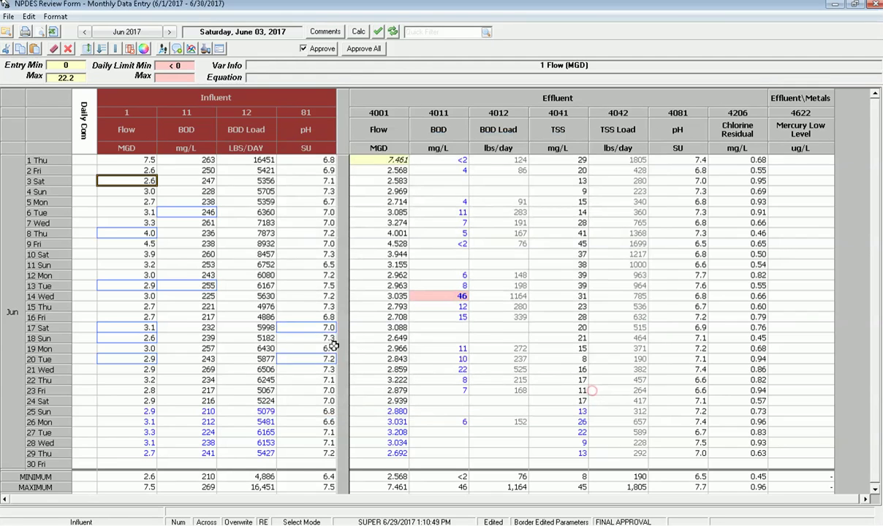
click(125, 192)
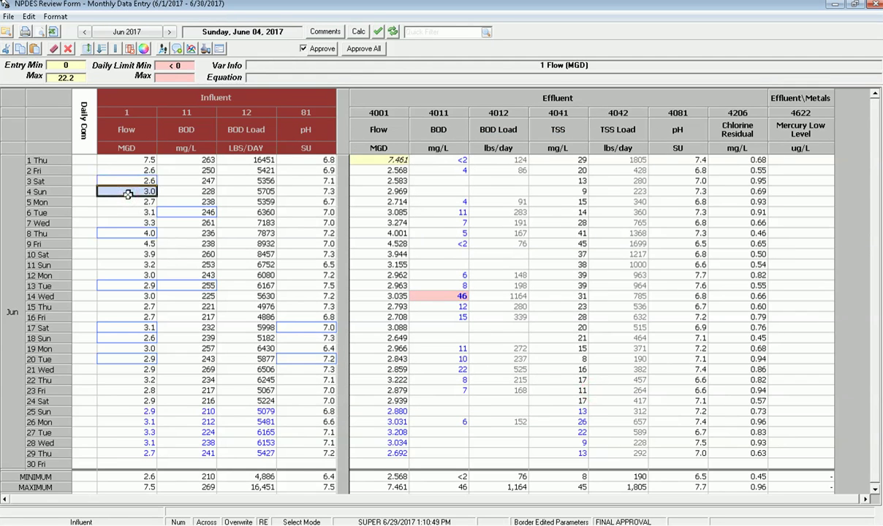
click(162, 50)
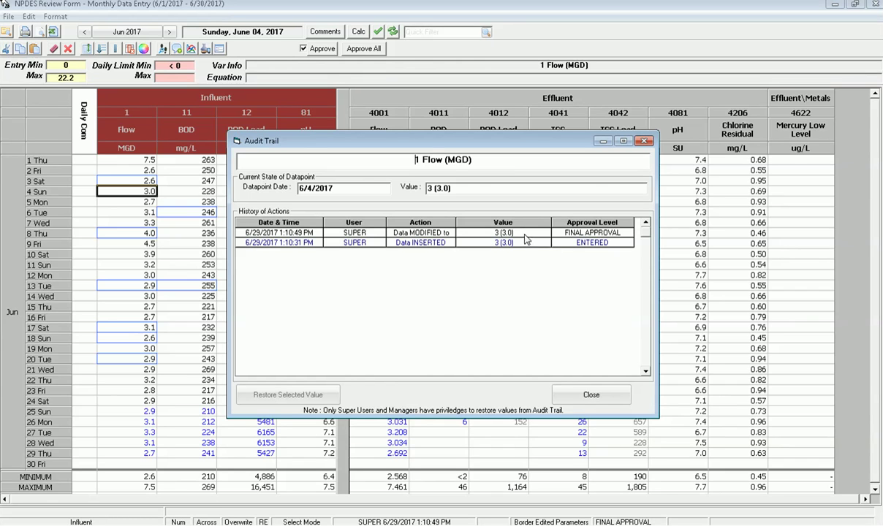
click(582, 395)
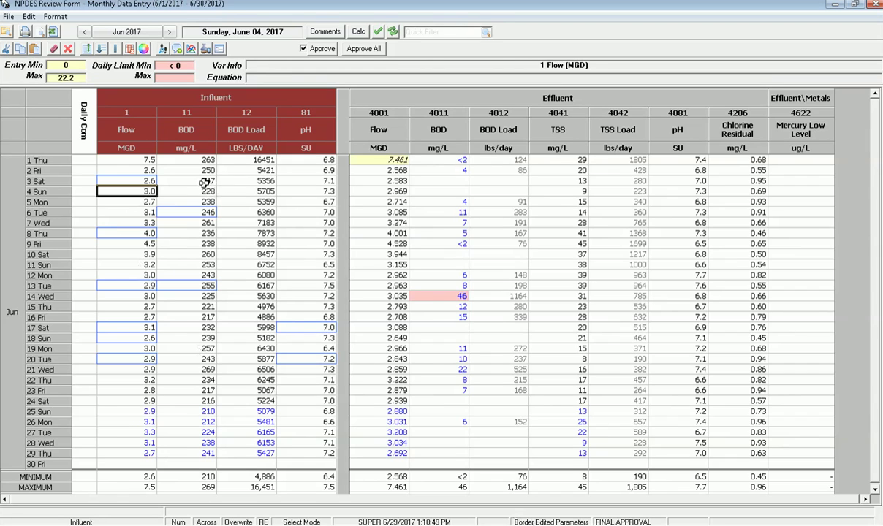
Enter 7 as the effluent BOD value for June 3
click(191, 243)
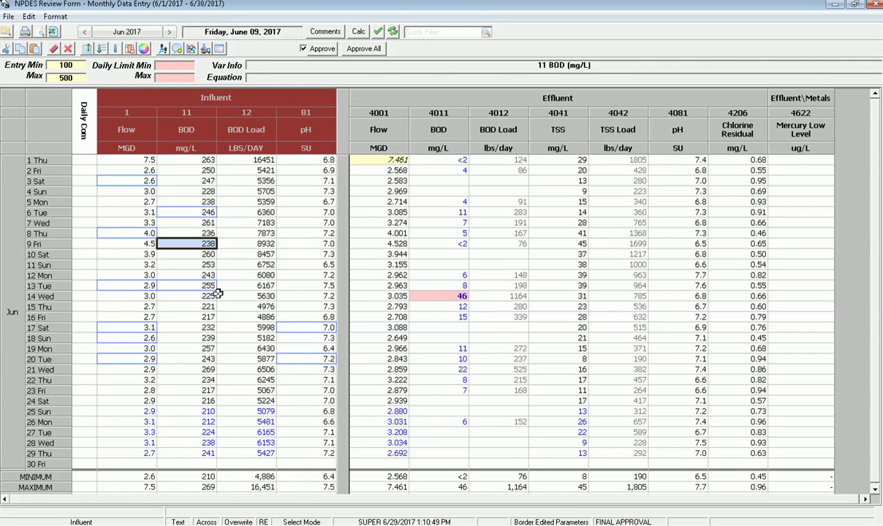
click(439, 180)
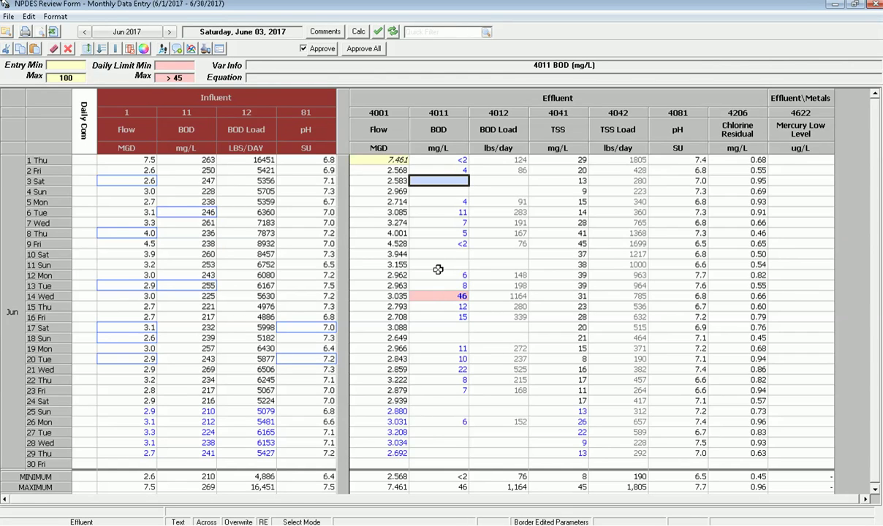
text(7)
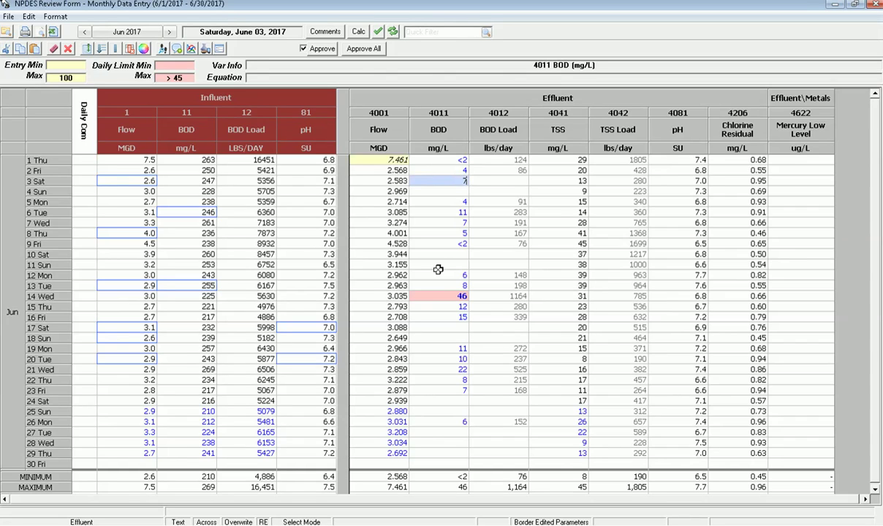
key(Return)
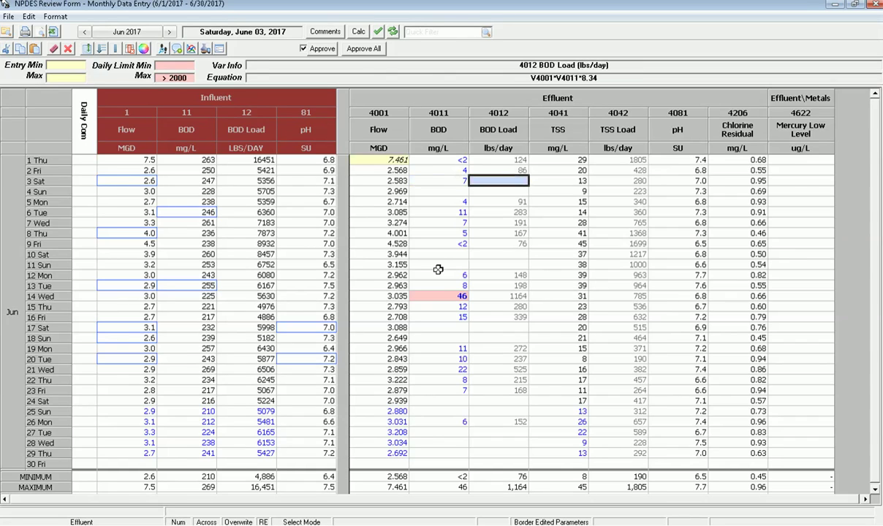
Delete the June 3 effluent BOD value and view that cell's audit trail
click(448, 179)
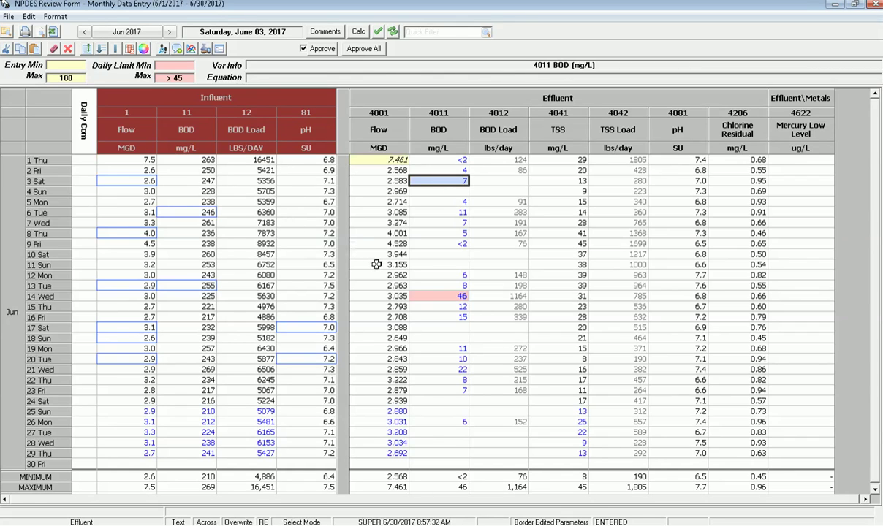
click(429, 222)
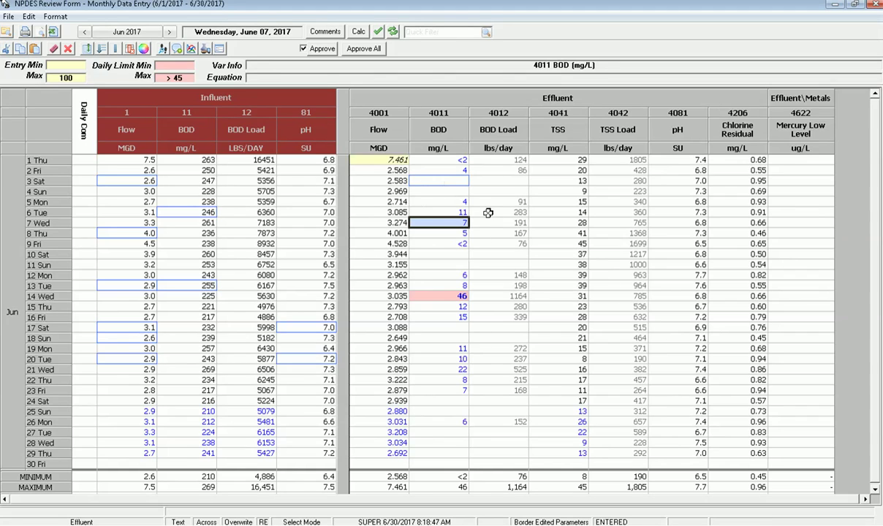
click(442, 181)
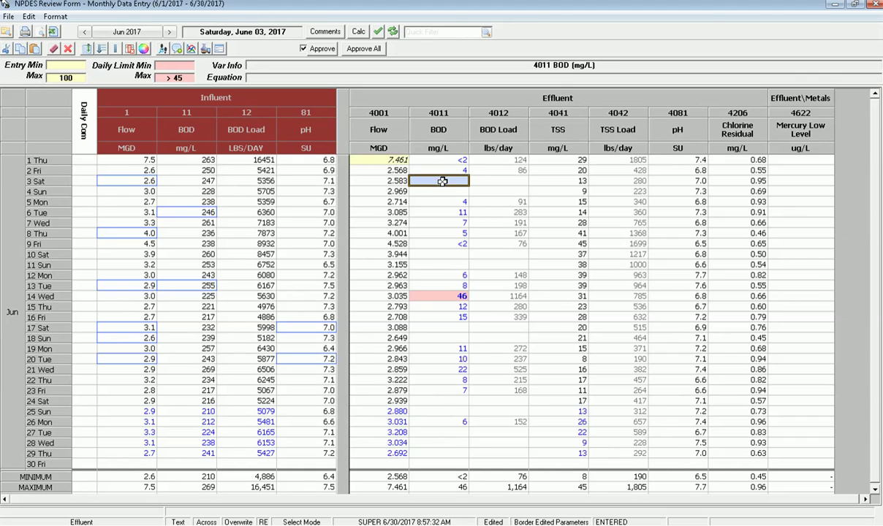
click(163, 50)
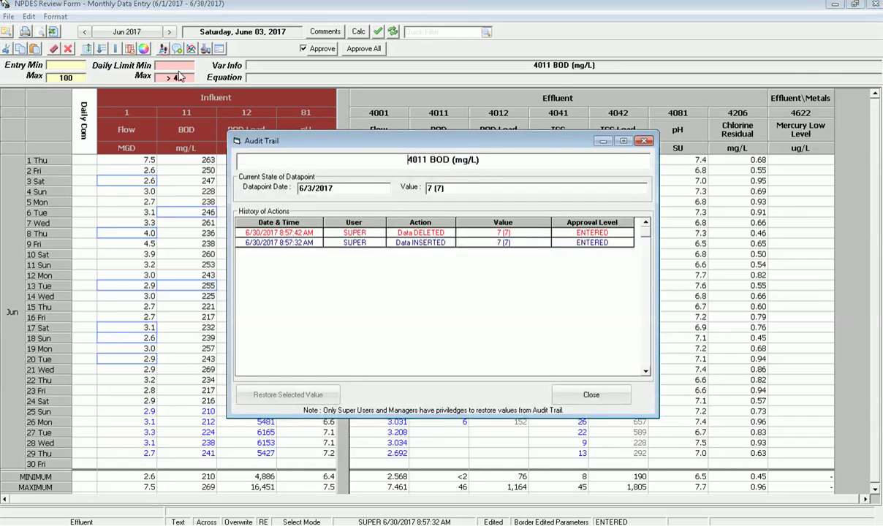
click(599, 401)
Add the MDL and SAMPLENUM additional info fields of effluent BOD to the form as columns
click(435, 223)
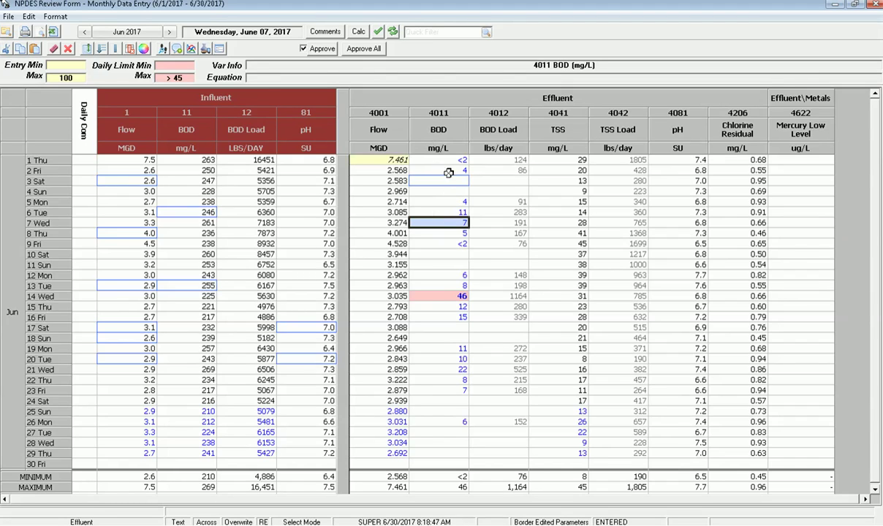
right_click(439, 222)
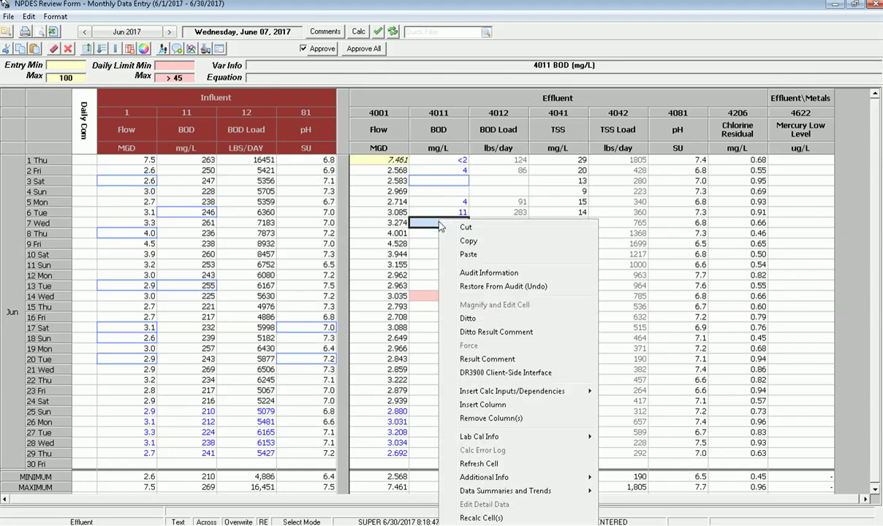
mouse_move(525, 480)
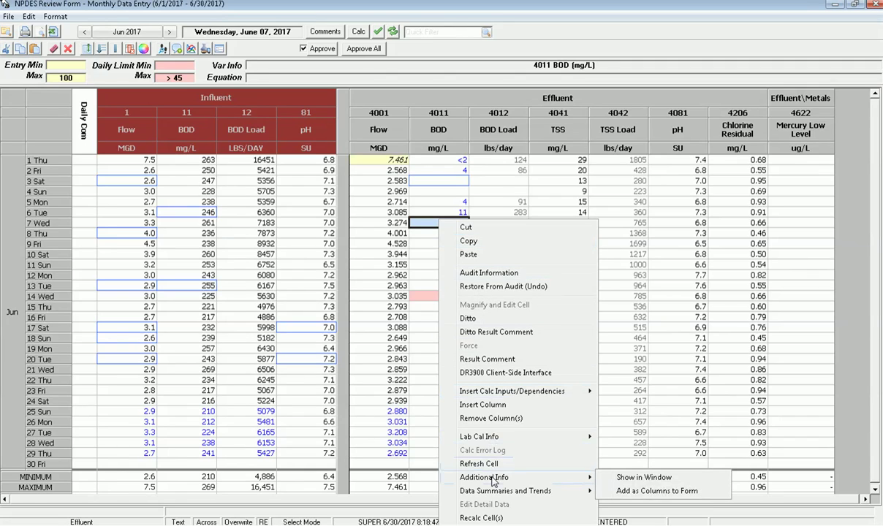
click(646, 493)
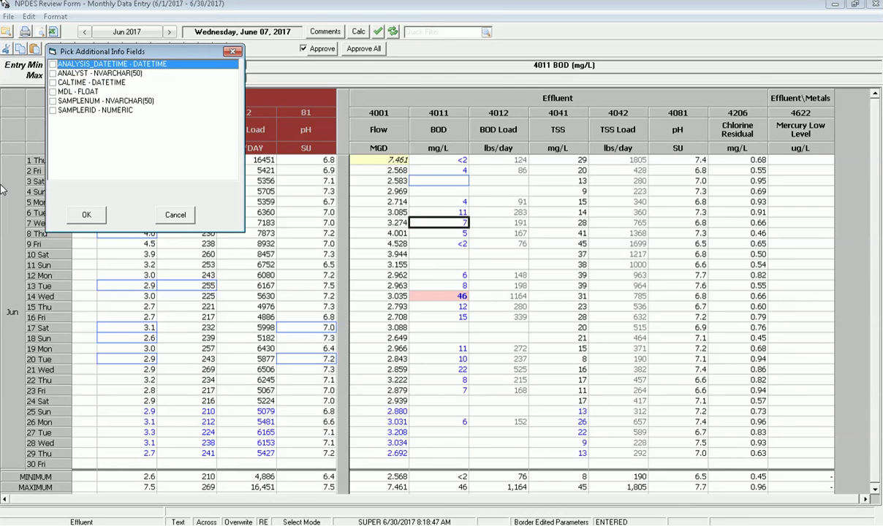
click(56, 93)
click(52, 101)
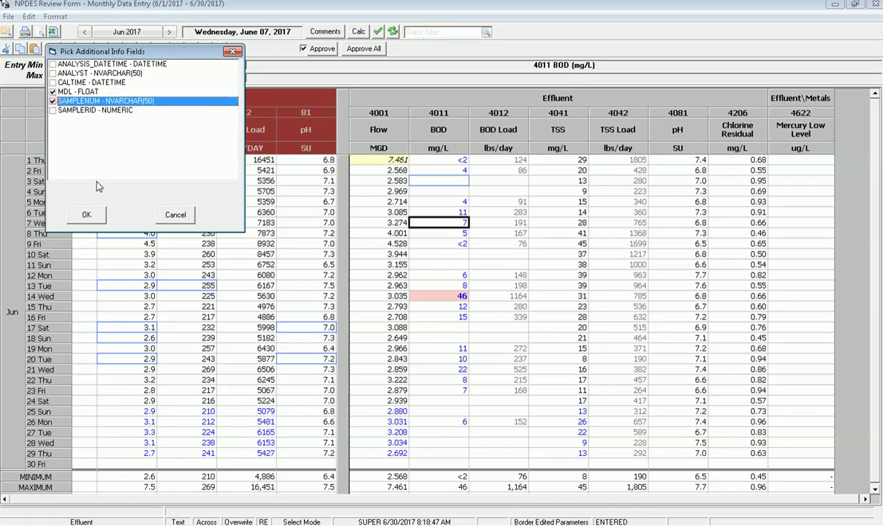
click(99, 221)
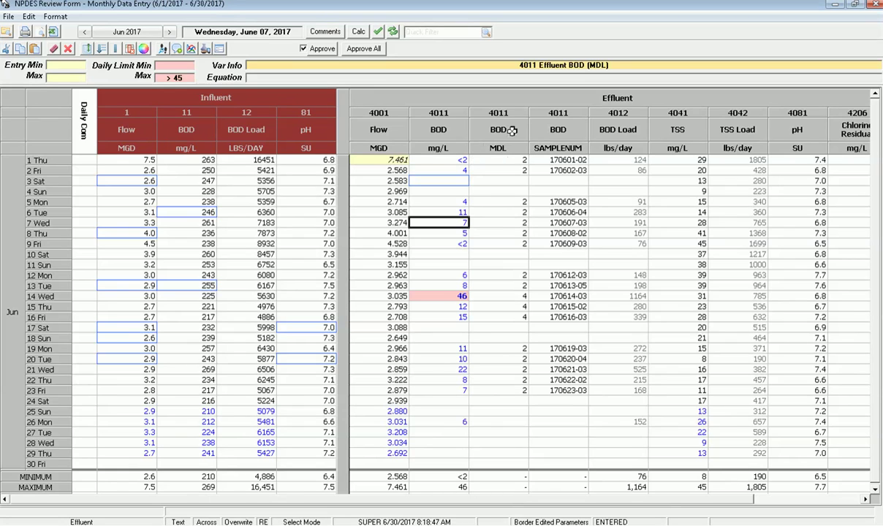
Examine the MDL and SAMPLENUM cells of effluent BOD for June 5
click(486, 200)
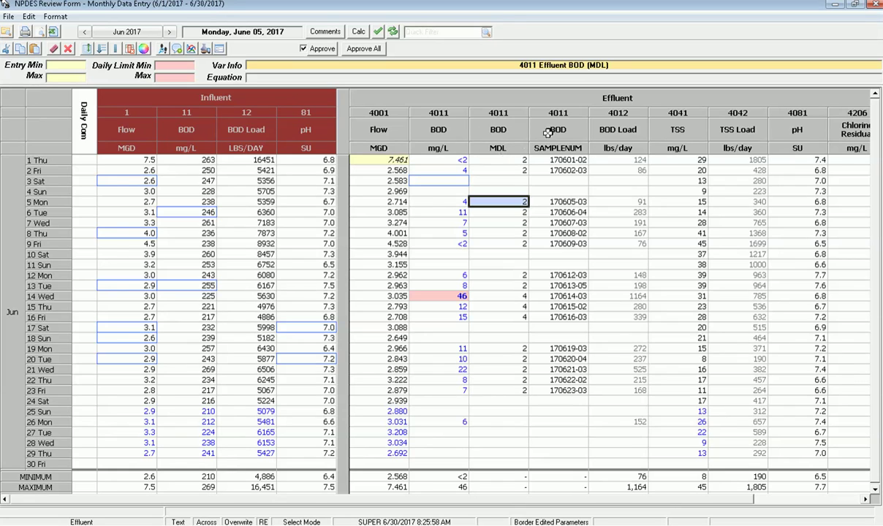
click(549, 200)
click(512, 203)
click(530, 204)
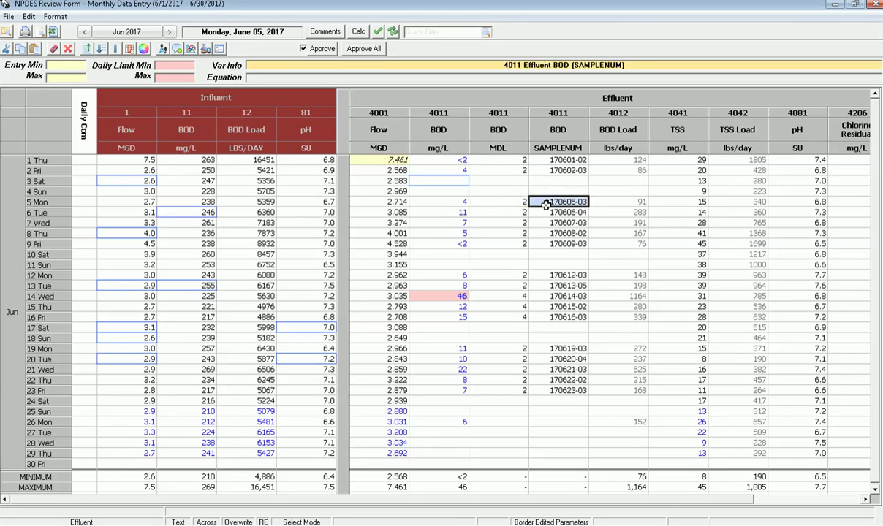
click(515, 202)
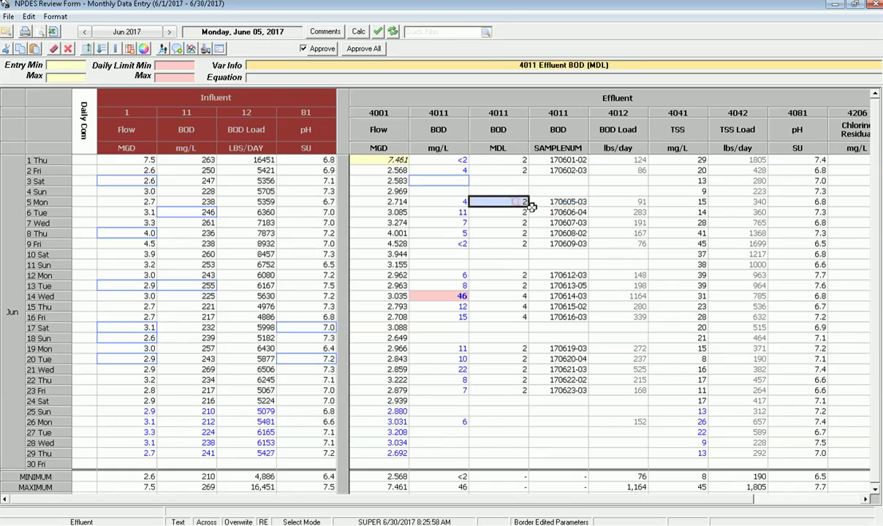
Enter an MDL of 2 and SAMPLENUM 170626-03 for the June 26 effluent BOD result
click(502, 422)
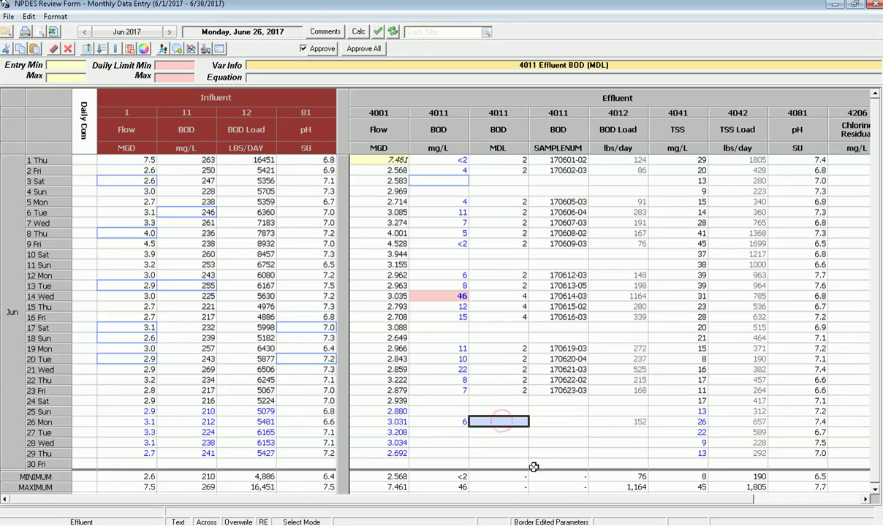
text(2)
key(Return)
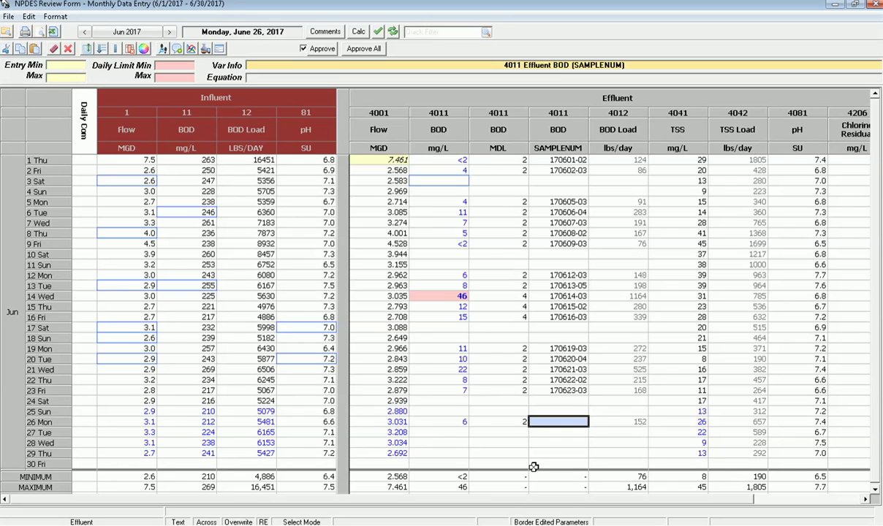
text(17)
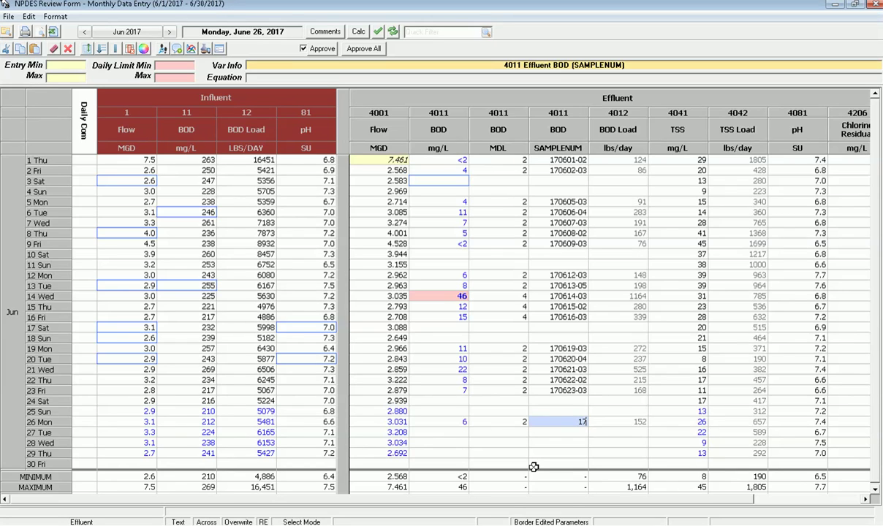
text(0626-03)
key(Return)
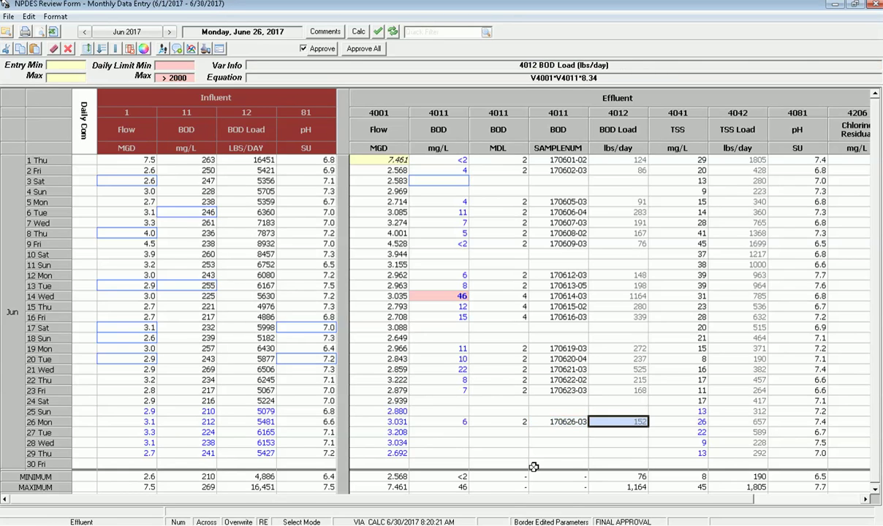
click(547, 422)
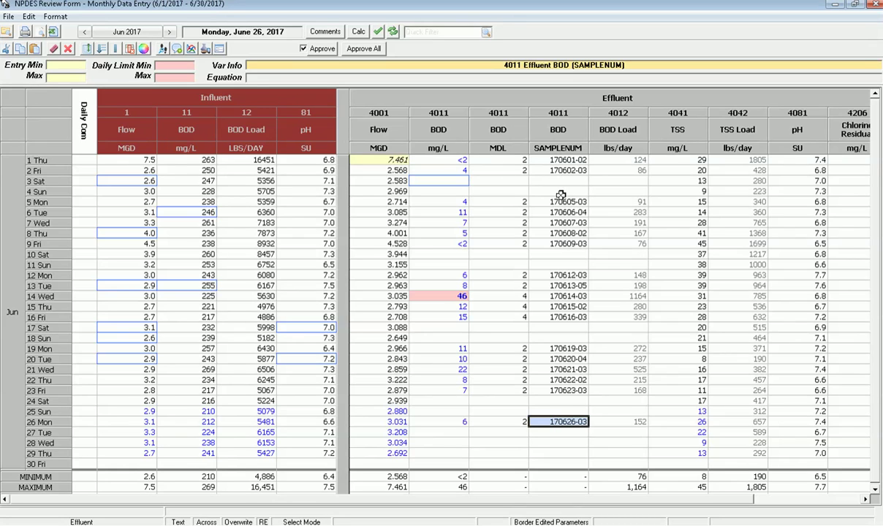
Add effluent BOD's SAMPLE_DATETIME, ANALYSIS_START, ANALYSIS_END and ANALYZED_BY Lab Cal fields to the form as columns and widen them to fit
click(431, 160)
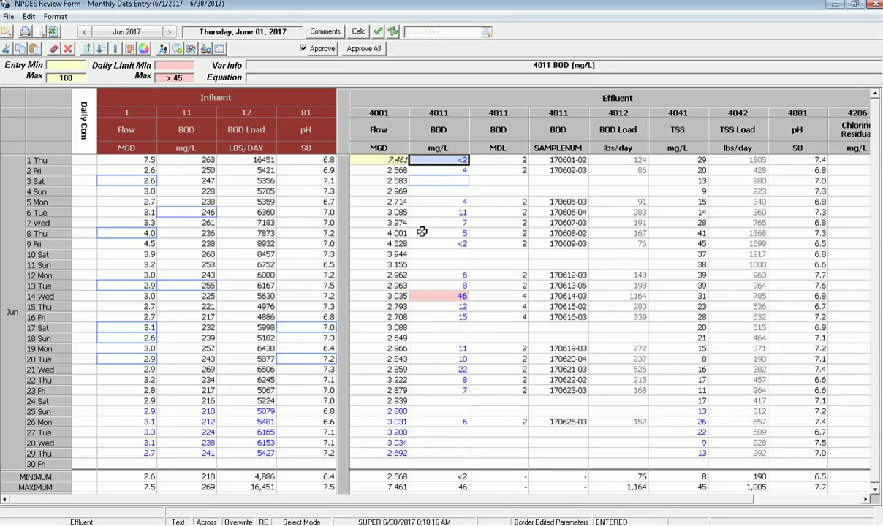
right_click(436, 214)
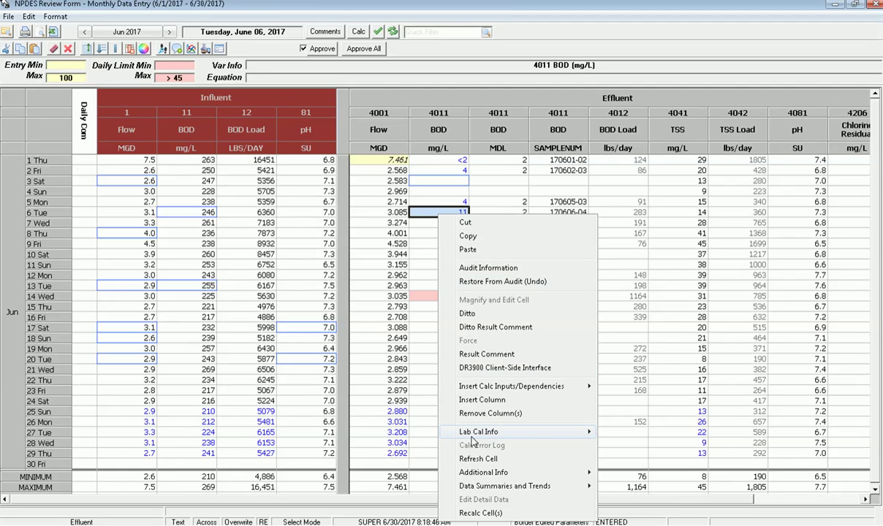
mouse_move(487, 432)
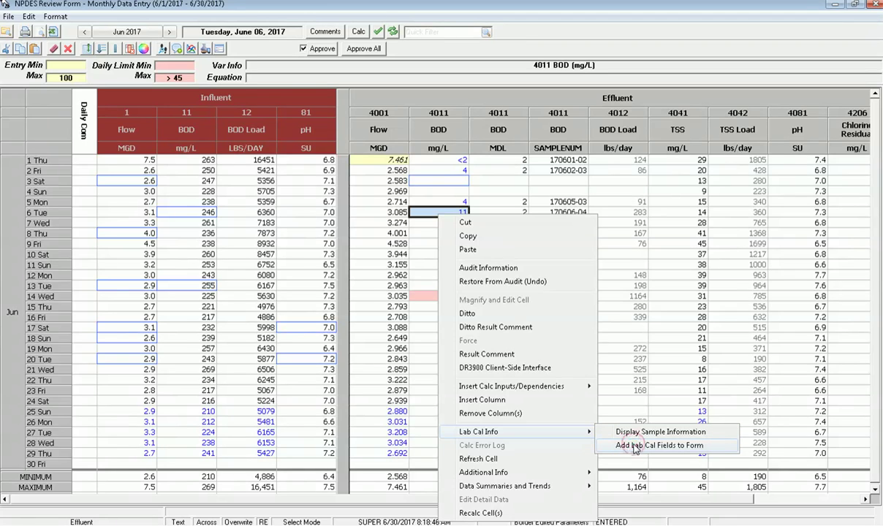
click(634, 445)
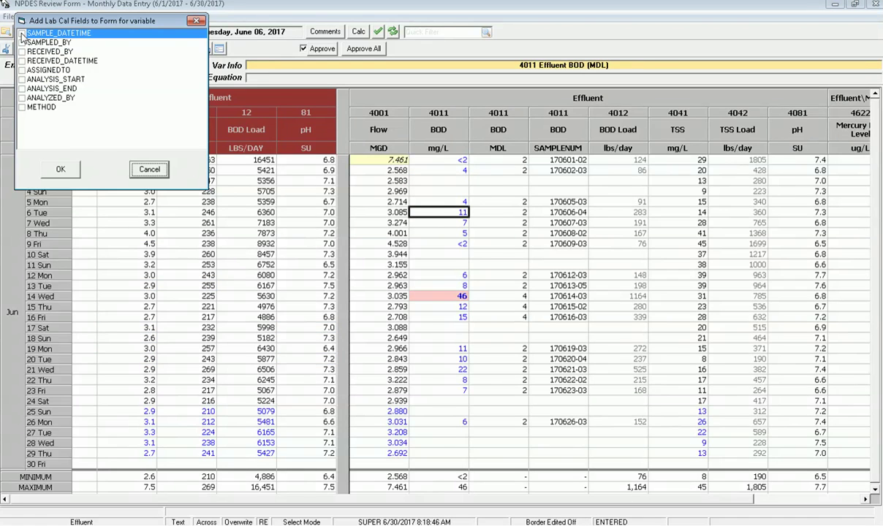
click(22, 34)
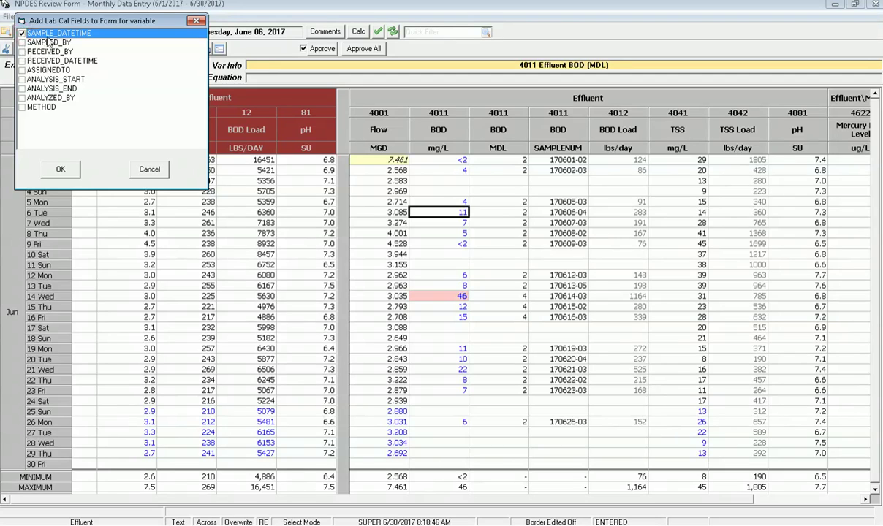
click(22, 78)
click(23, 89)
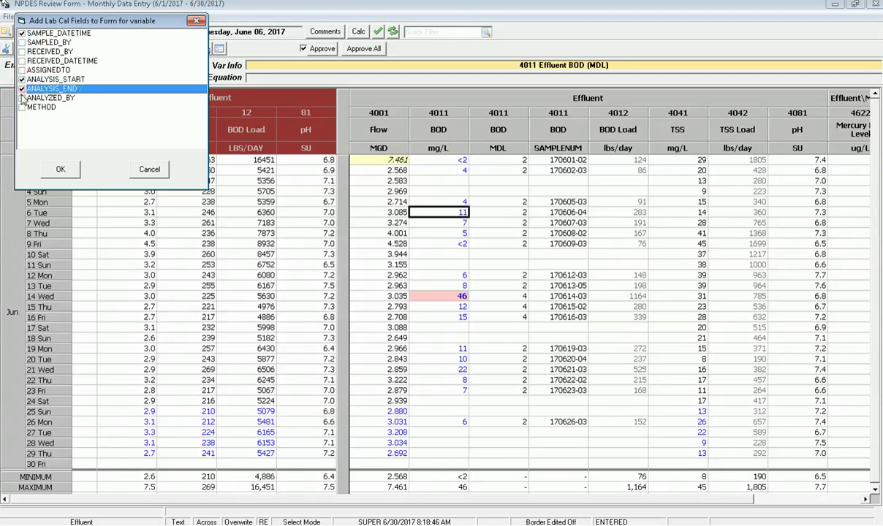
click(23, 97)
click(59, 171)
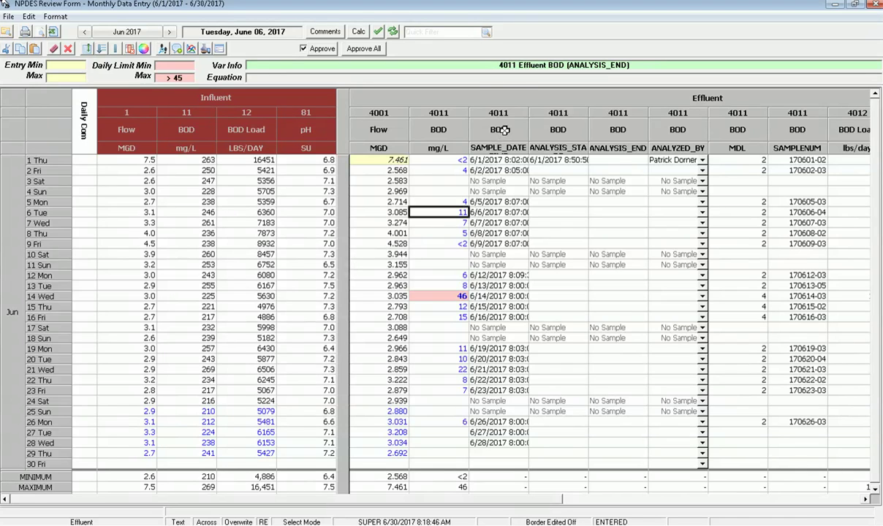
drag(499, 129, 671, 130)
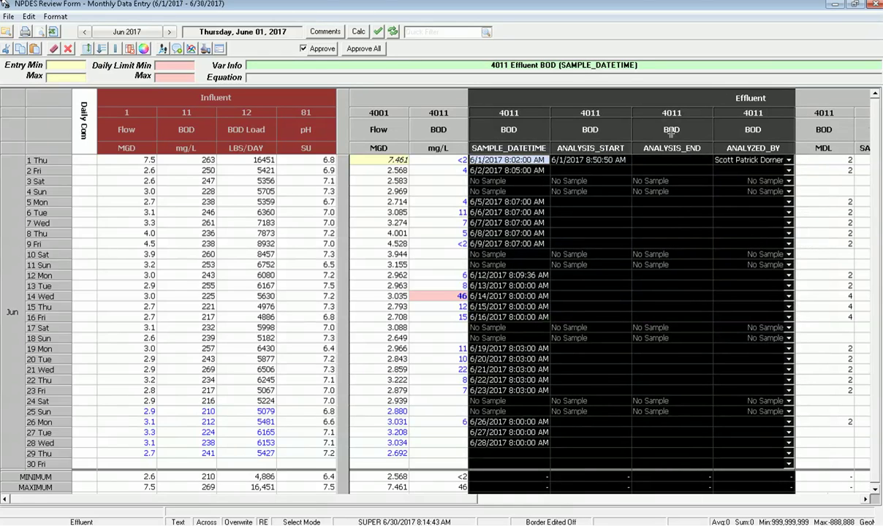
click(514, 180)
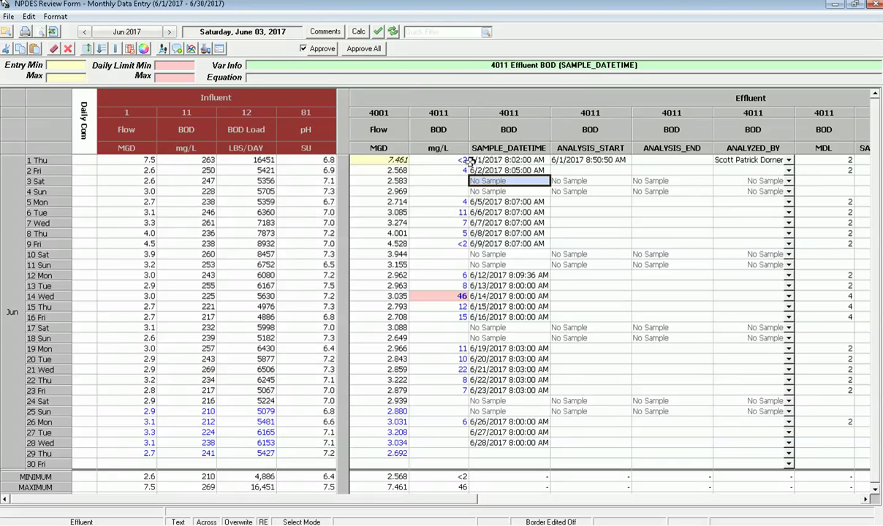
Review the June 1 effluent BOD result together with its SAMPLE_DATETIME, ANALYSIS_START and ANALYSIS_END cells
click(444, 161)
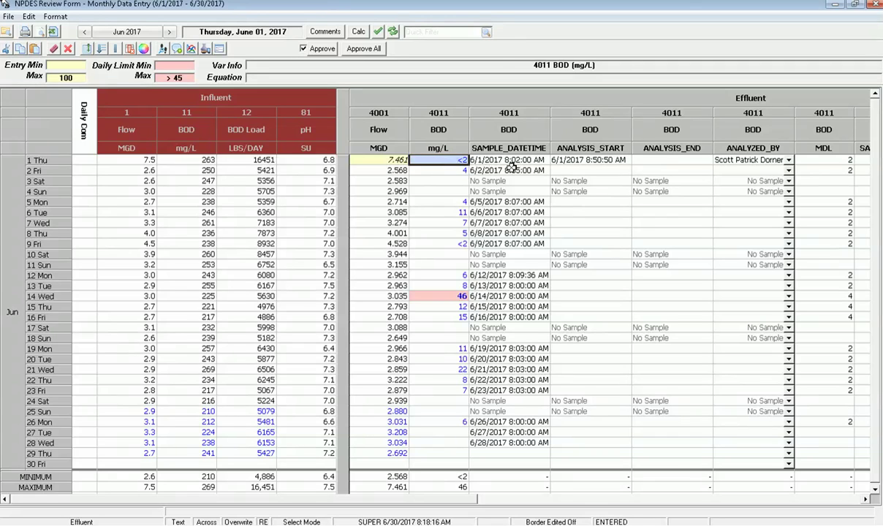
click(483, 158)
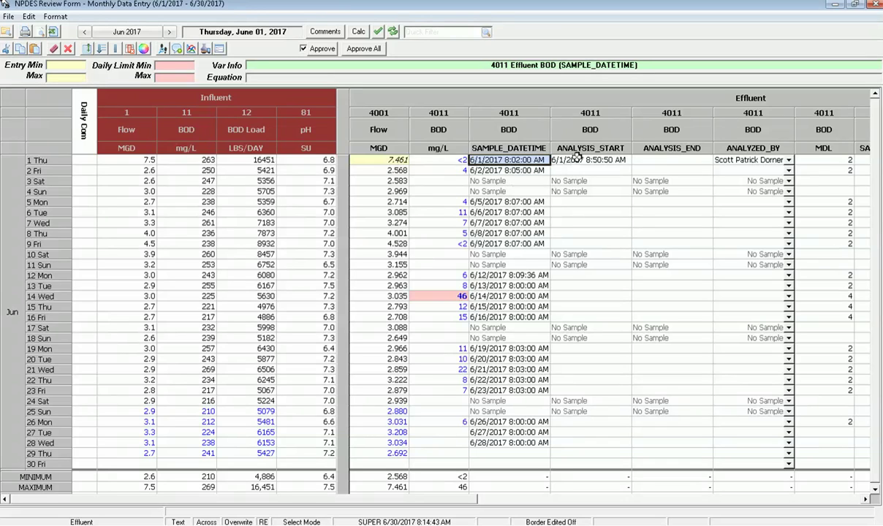
click(569, 159)
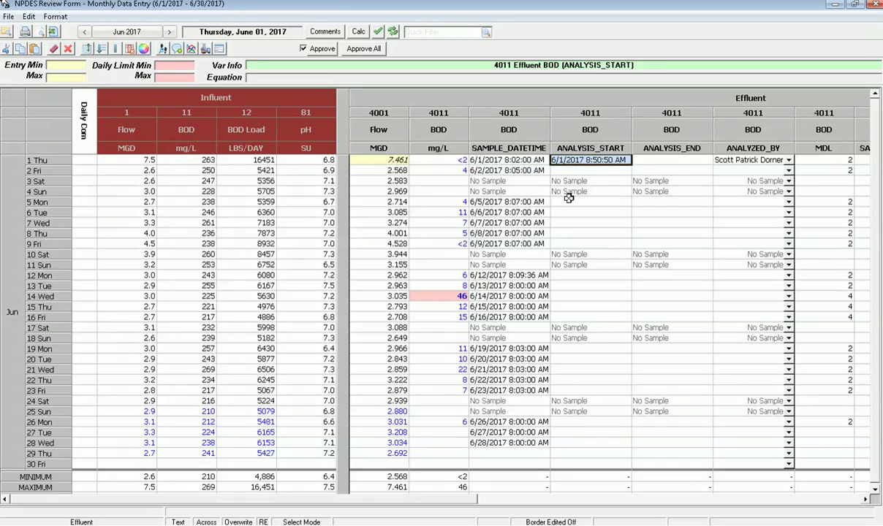
click(656, 159)
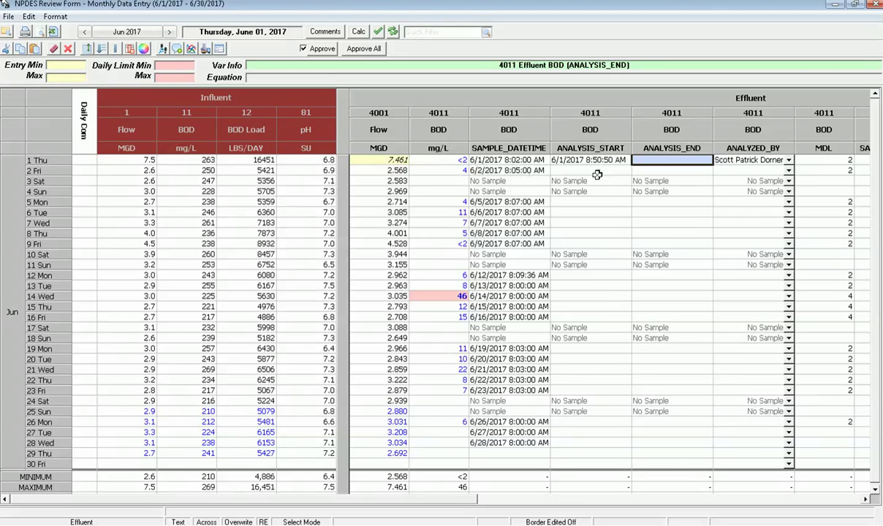
Insert the current date and time as the June 2 ANALYSIS_START of effluent BOD and change its date to 6/2/2017
click(564, 169)
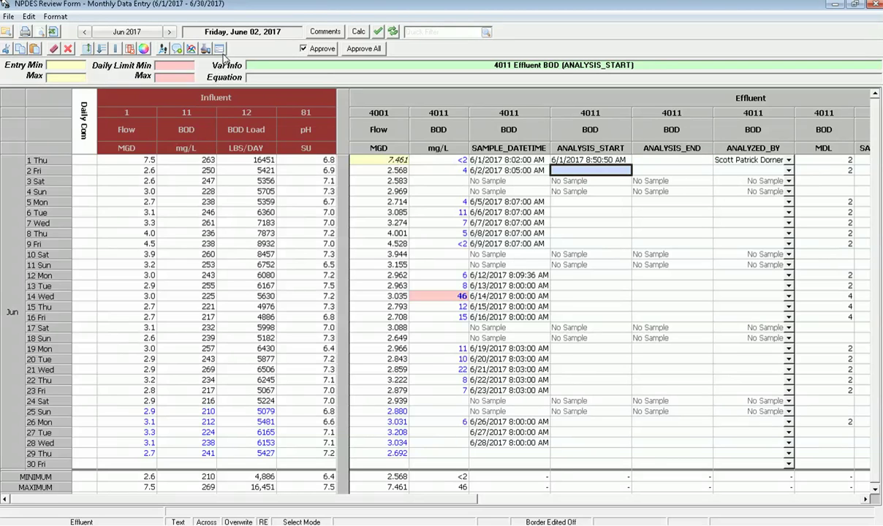
click(219, 48)
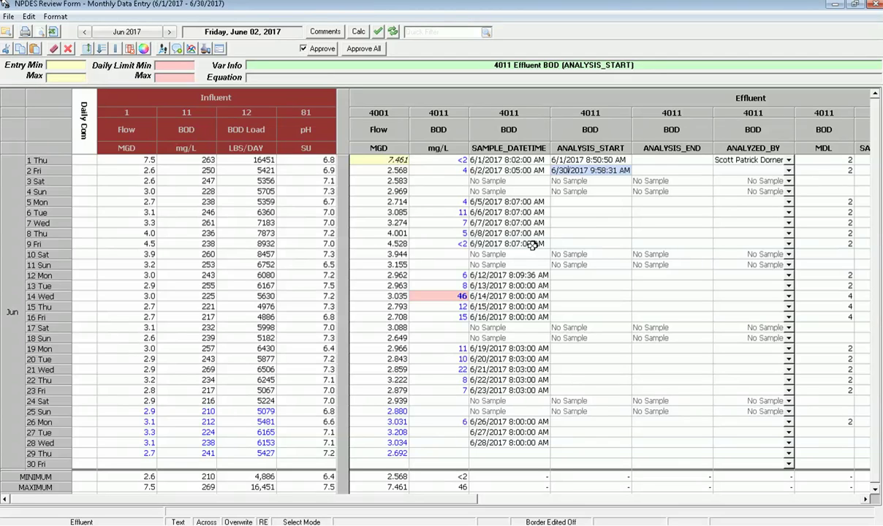
key(BackSpace)
key(BackSpace)
text(2)
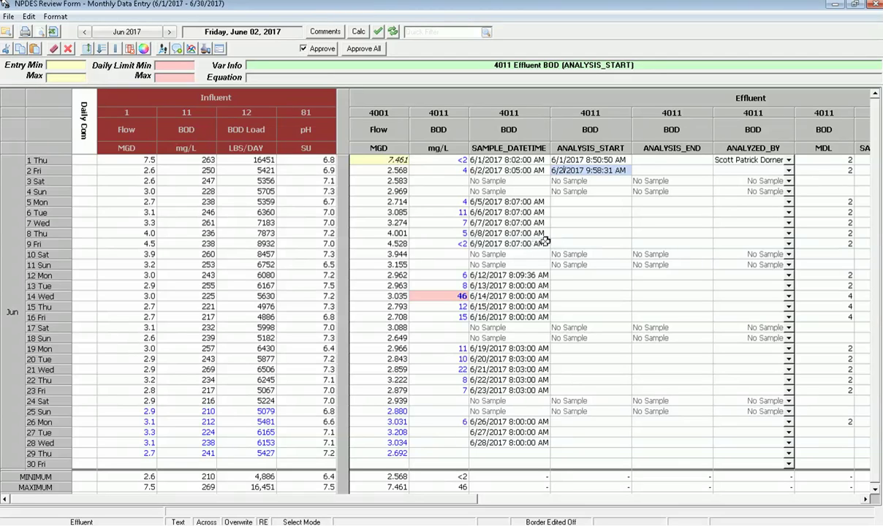
click(659, 173)
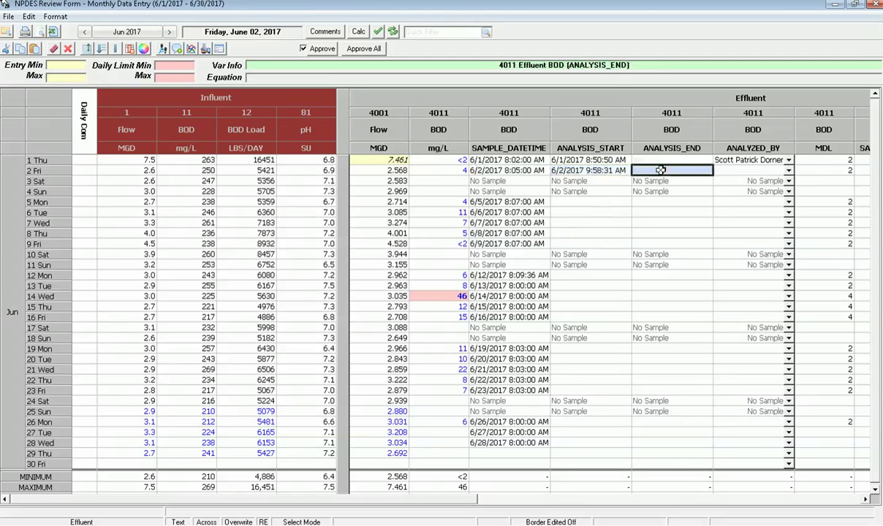
Fill in the analyst's name as ANALYZED_BY for the June 2 effluent BOD sample
click(764, 170)
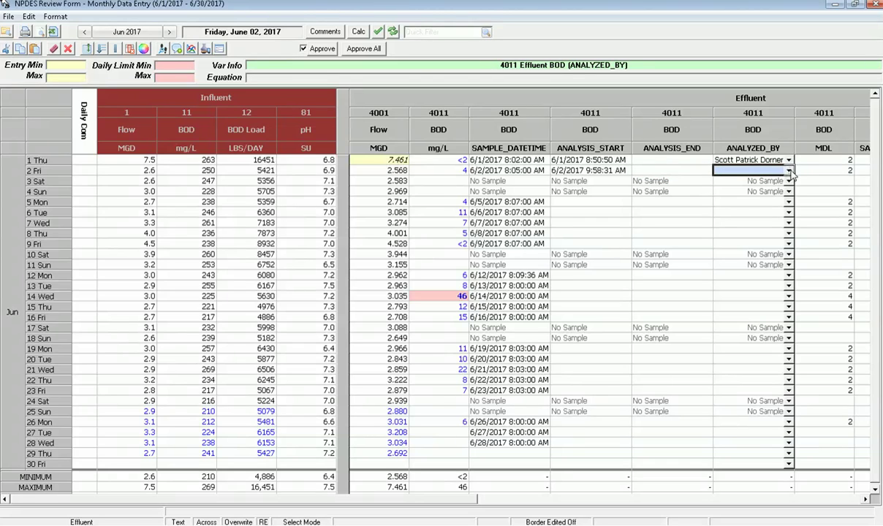
click(788, 170)
click(764, 170)
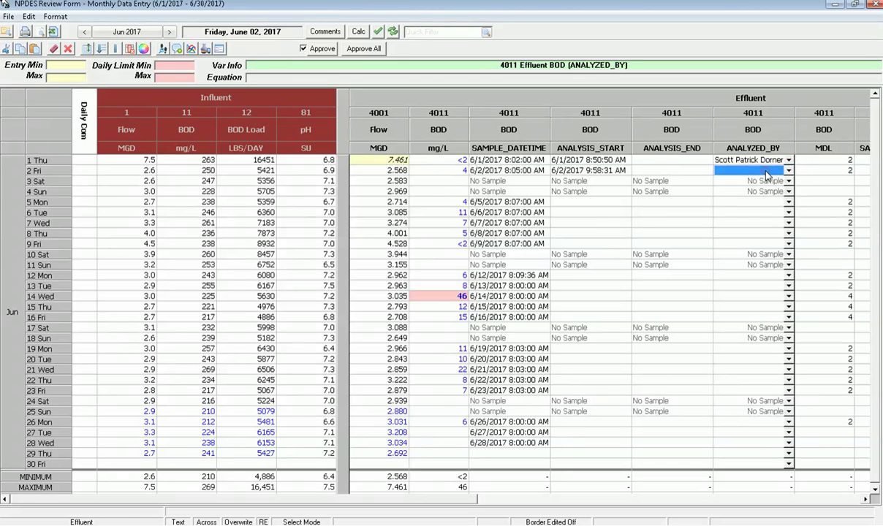
click(220, 49)
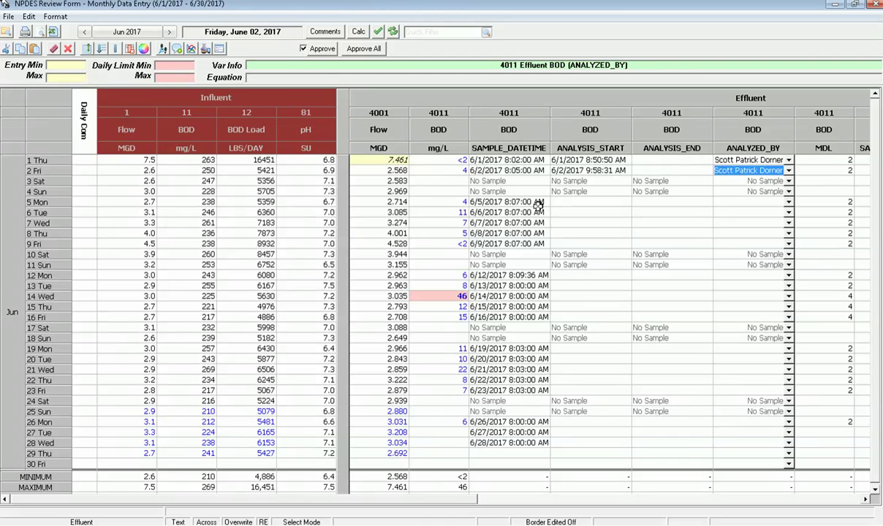
Examine the June 5 Lab Cal cells and select the effluent BOD values for June 4–10, June 12–14 and June 5–9 in turn
click(511, 201)
click(571, 199)
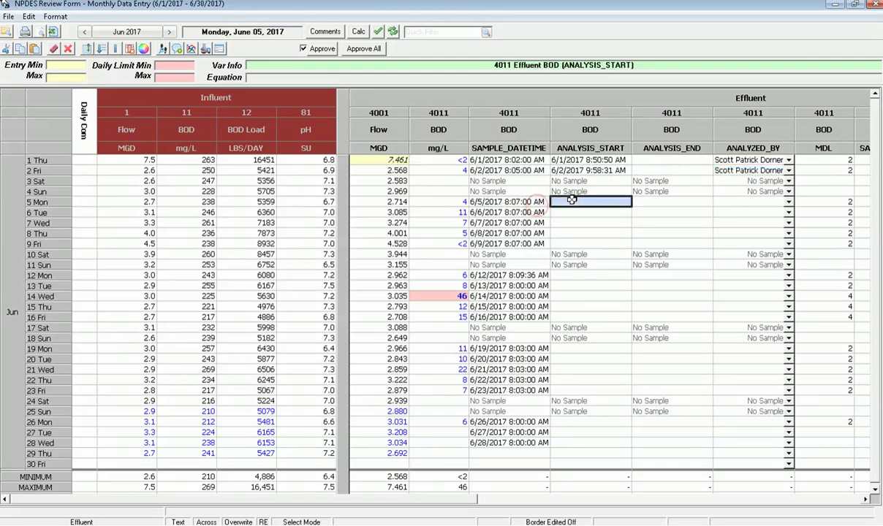
click(440, 190)
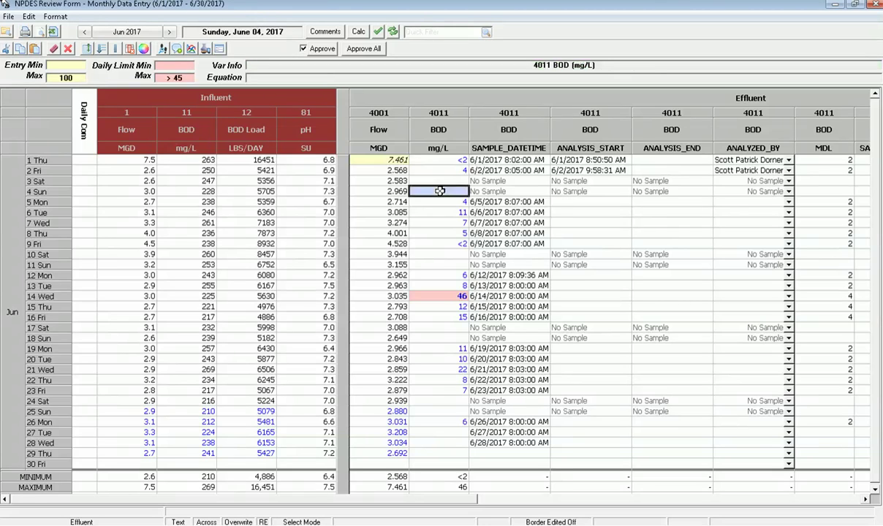
drag(440, 192, 440, 262)
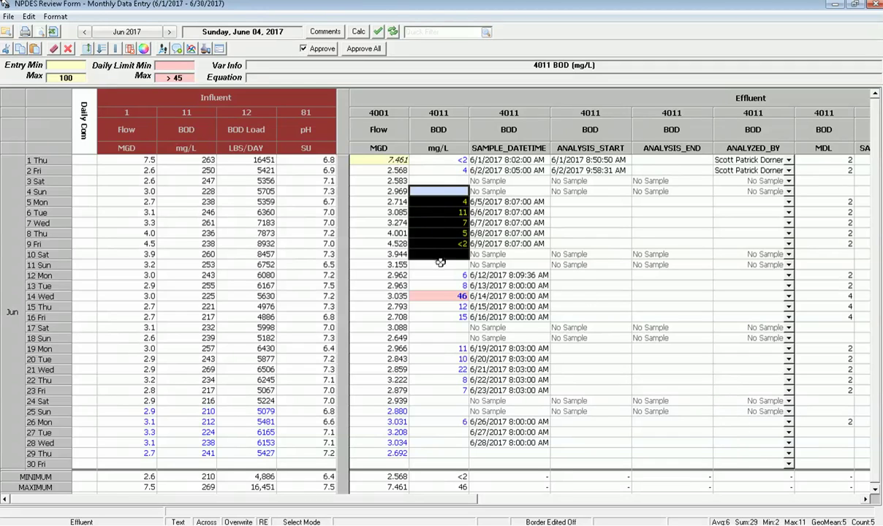
drag(445, 275, 453, 296)
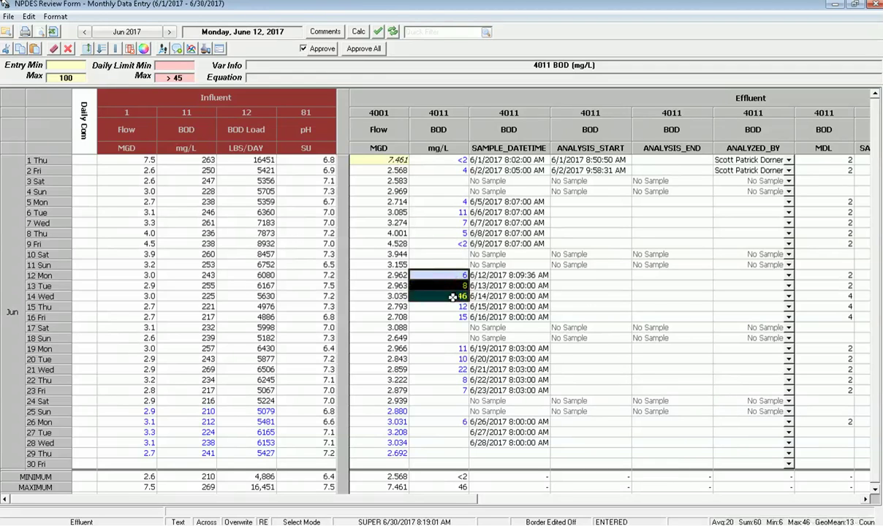
drag(444, 202, 448, 245)
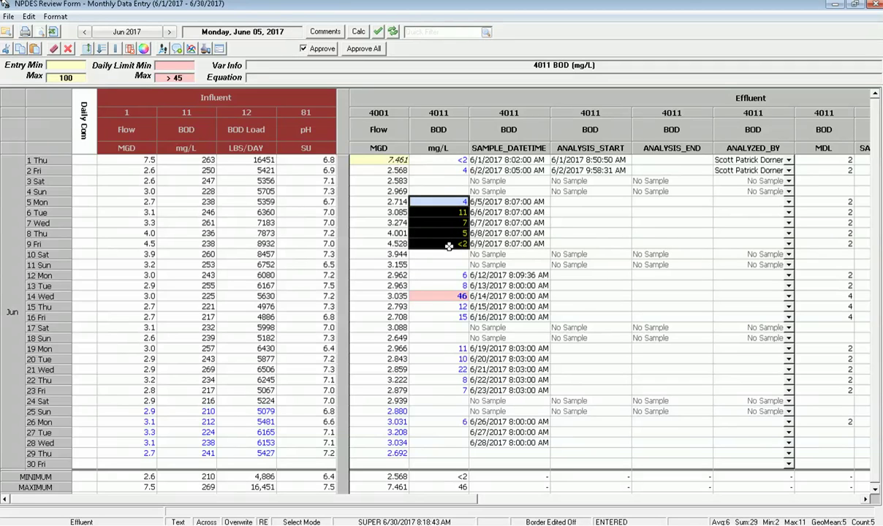
Enter 23 as the June 30 influent flow and accept the entry despite its being outside the entry range
click(127, 462)
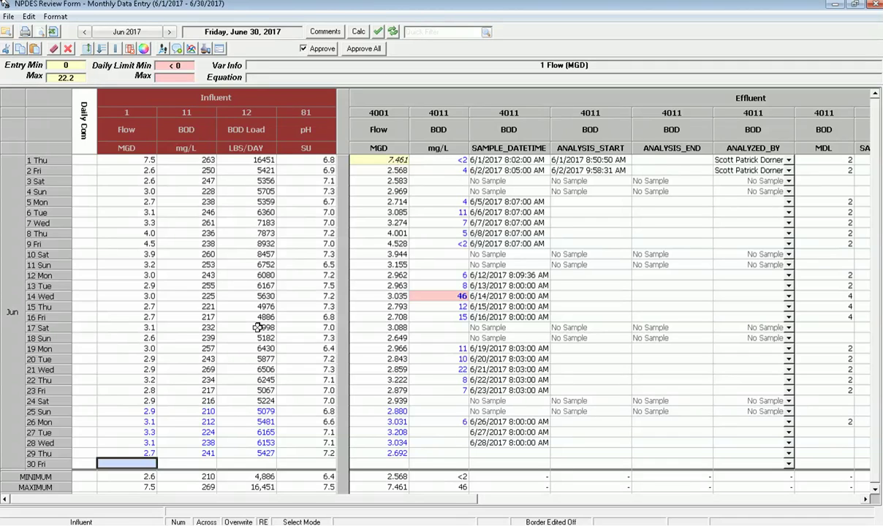
text(23)
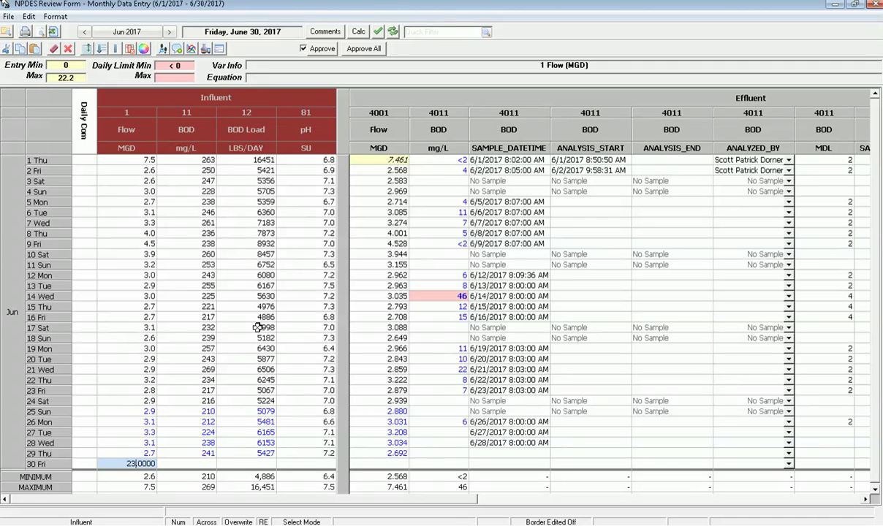
key(Return)
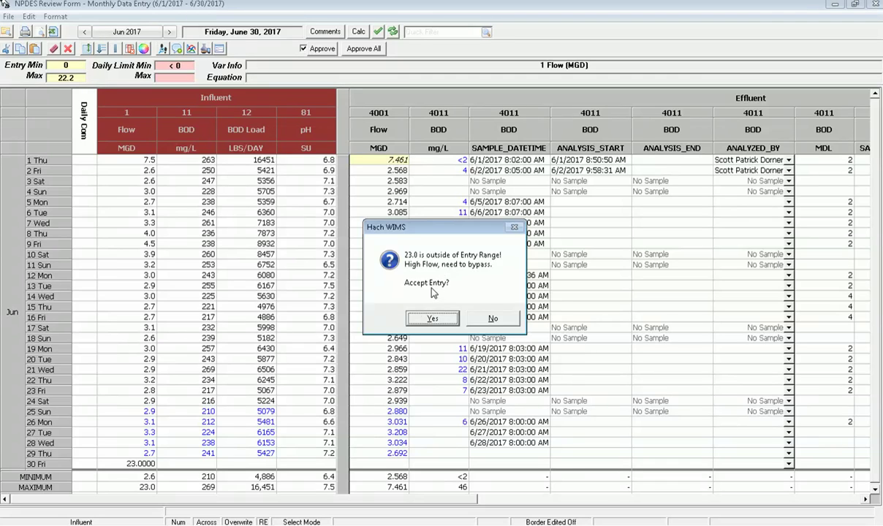
click(416, 324)
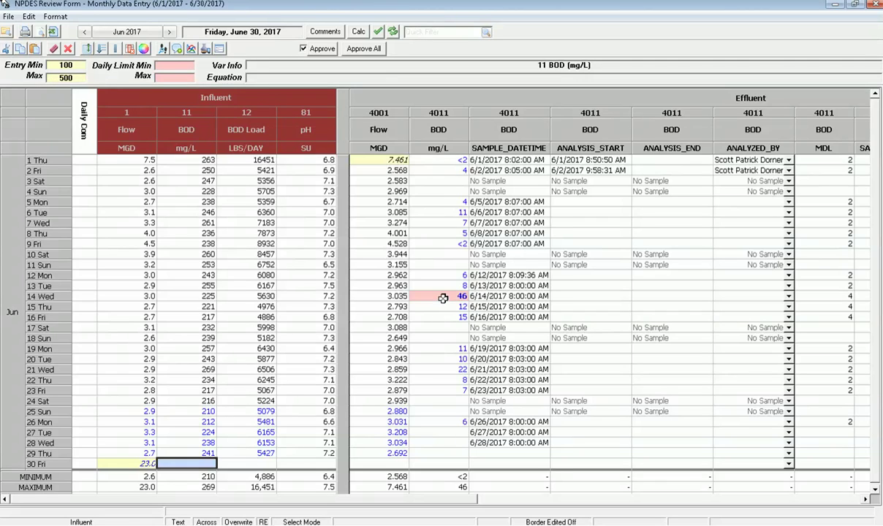
Review the June 14 and 15 effluent BOD results against their limits and check the June 30 influent flow's comment
click(443, 298)
key(Down)
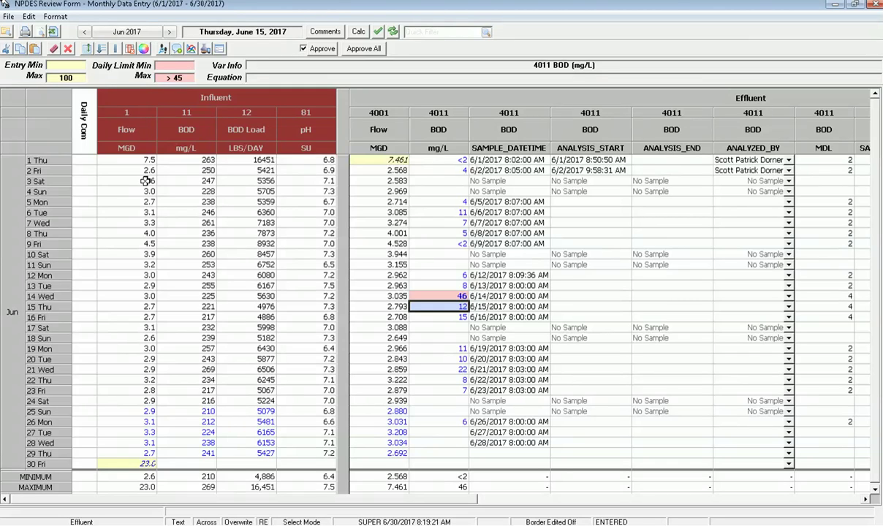
click(114, 462)
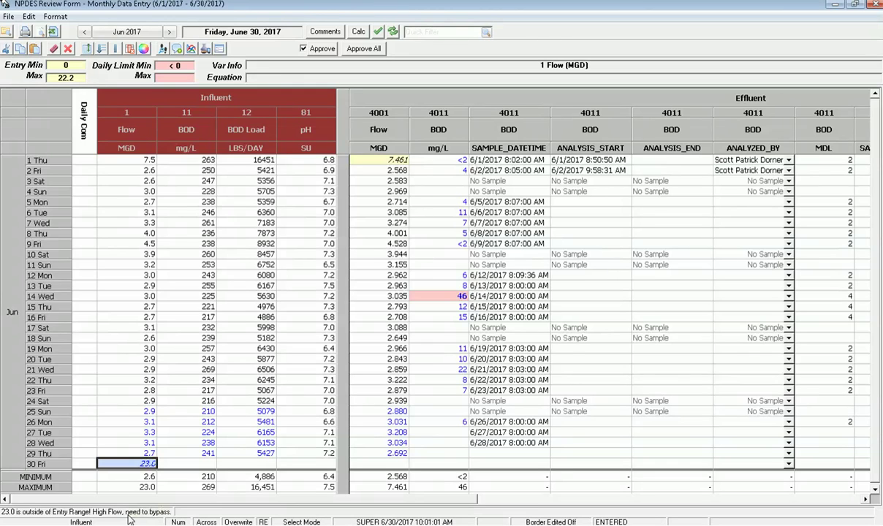
Force the June 3 influent BOD load to 5555 with the result comment "Flow was estimated so I forced"
click(237, 180)
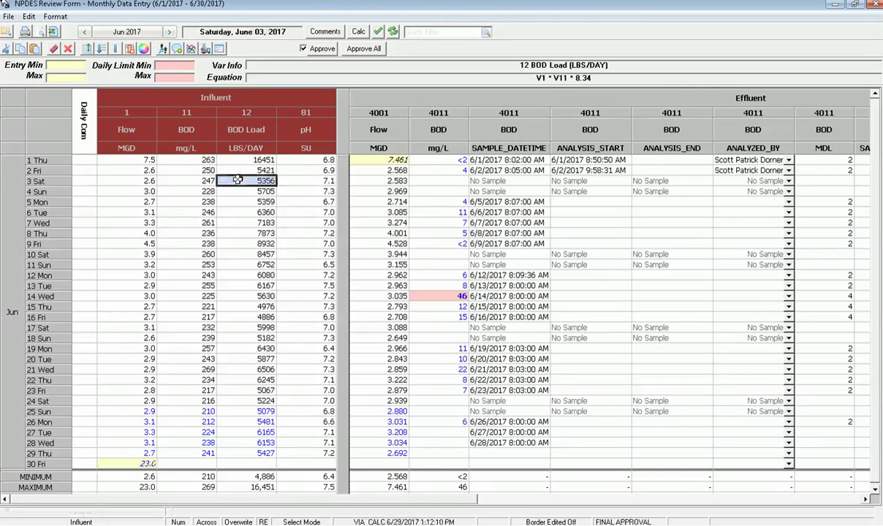
right_click(238, 180)
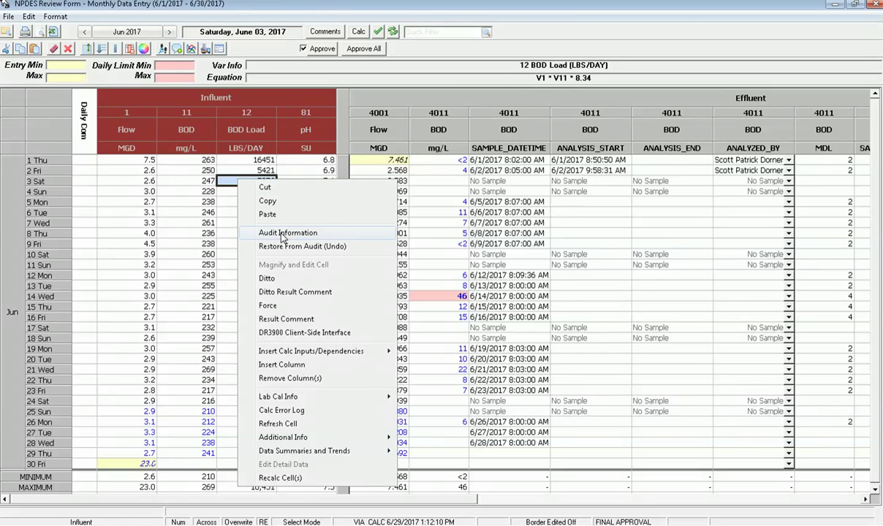
click(272, 305)
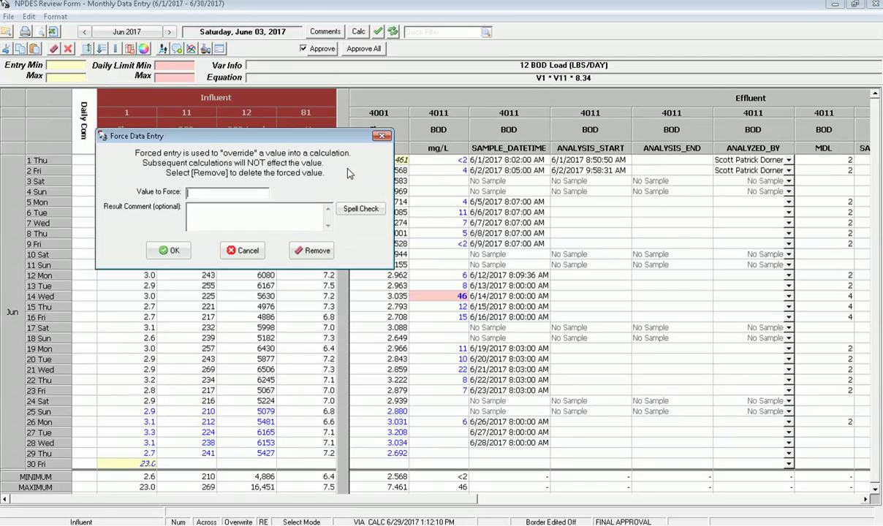
text(5555)
key(Tab)
text(FLow)
text(low was est)
text(imated so l)
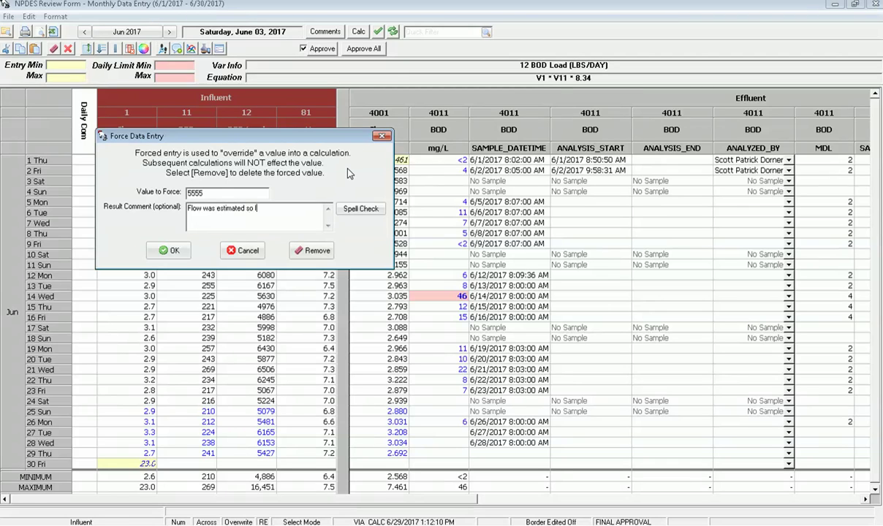
text( forced)
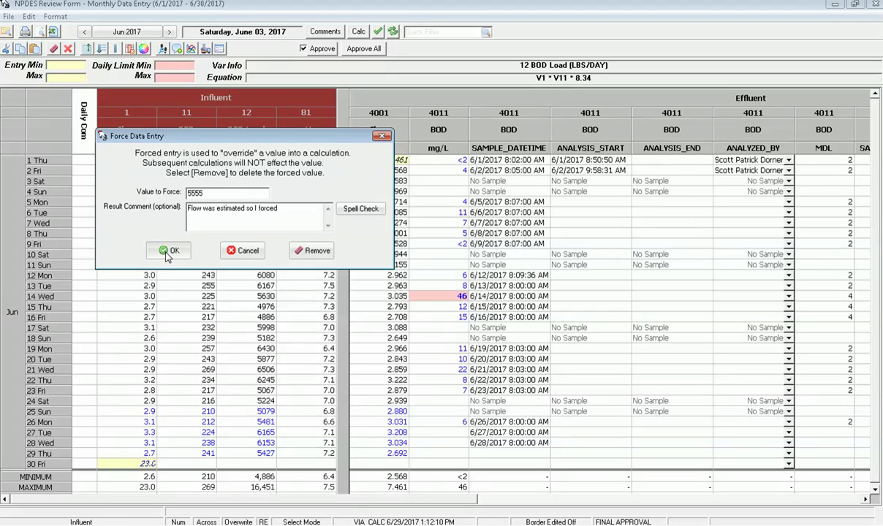
click(168, 252)
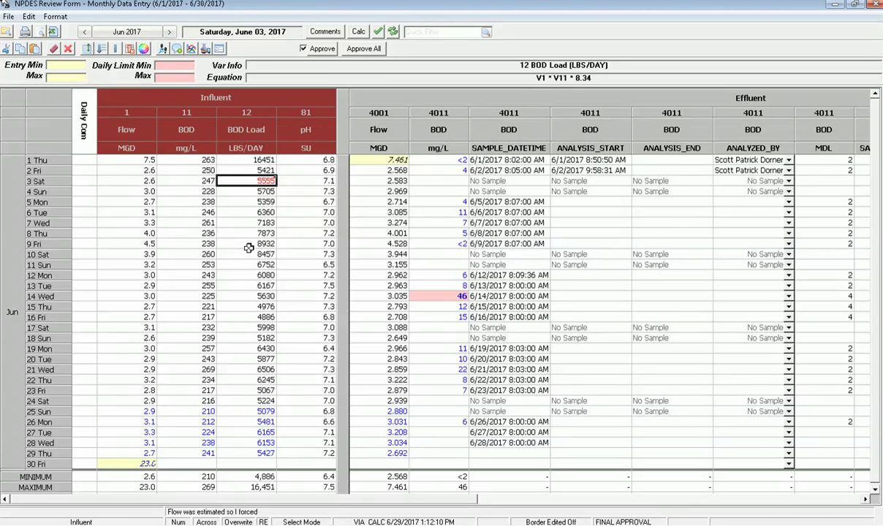
Open a Quick Graph of influent BOD load from the June 5 cell and shrink and move its window clear of the data
click(244, 202)
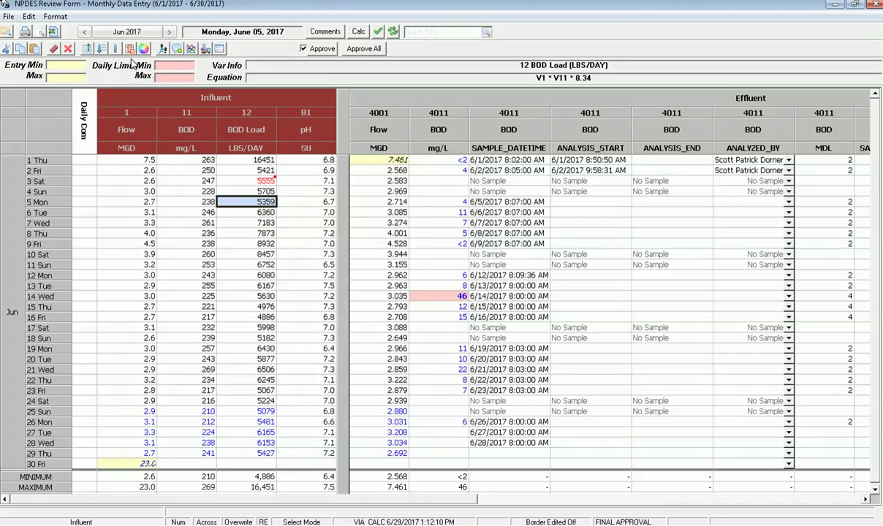
click(192, 49)
drag(192, 45, 536, 278)
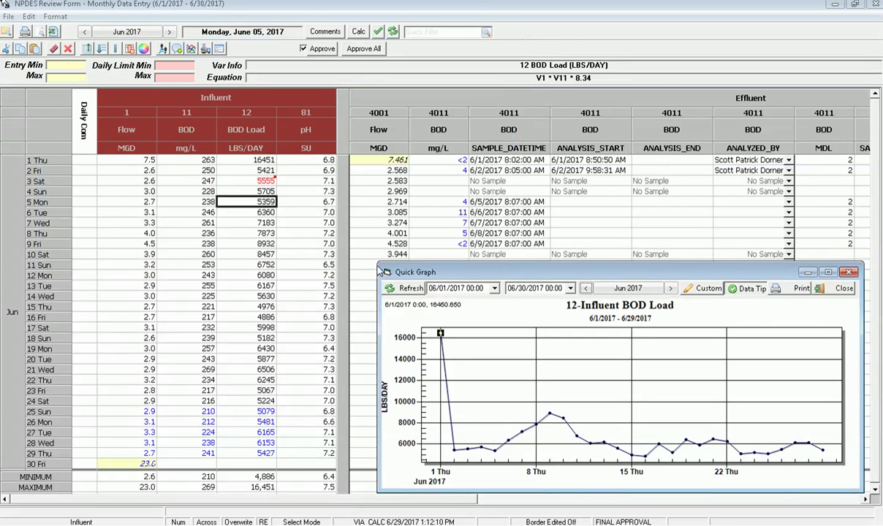
drag(380, 271, 451, 322)
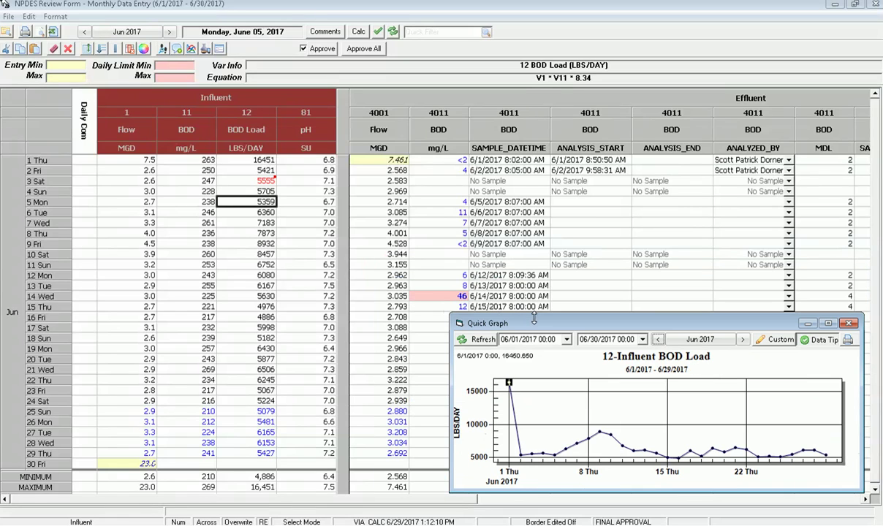
drag(545, 327, 552, 348)
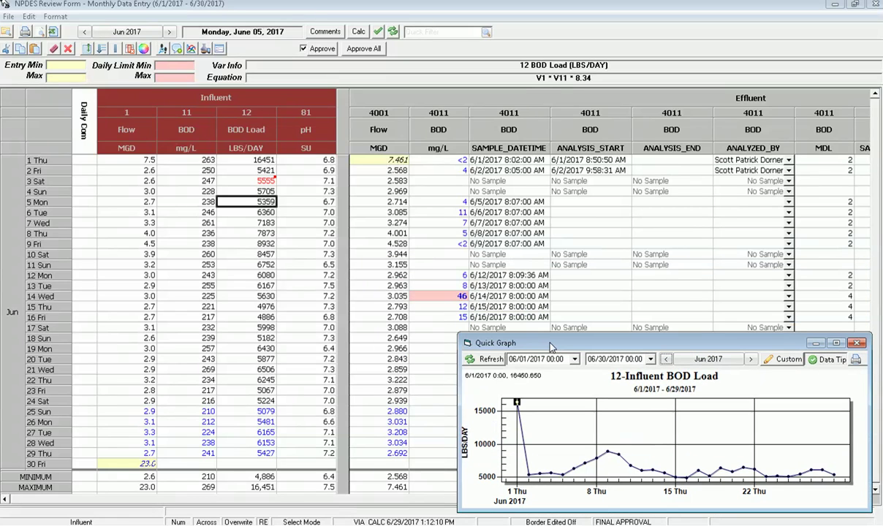
Set the Quick Graph's date range to Year to Date
click(694, 359)
click(627, 414)
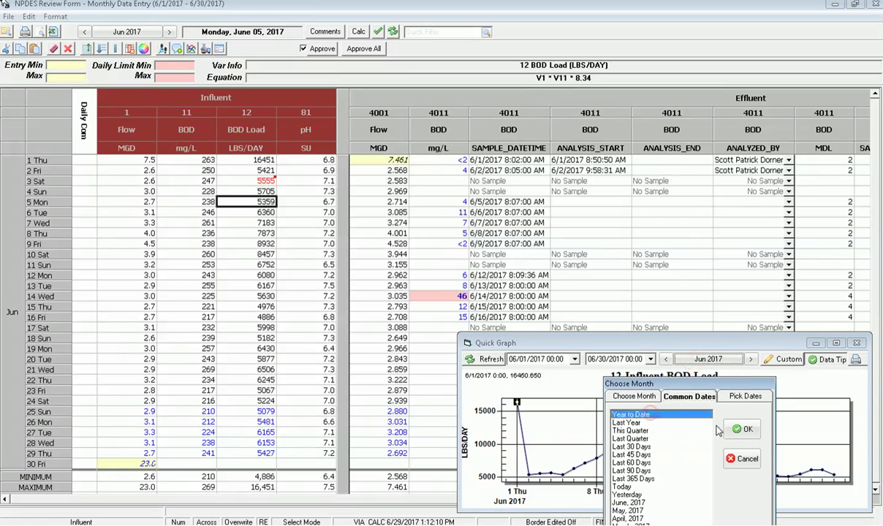
click(740, 430)
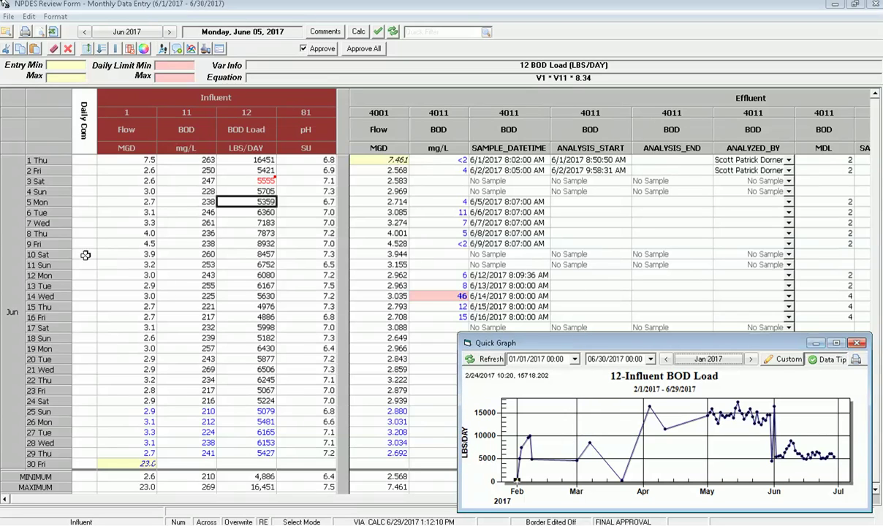
Compare the year-to-date graphs of influent flow, BOD, BOD load and effluent flow, and close the Quick Graph
click(126, 190)
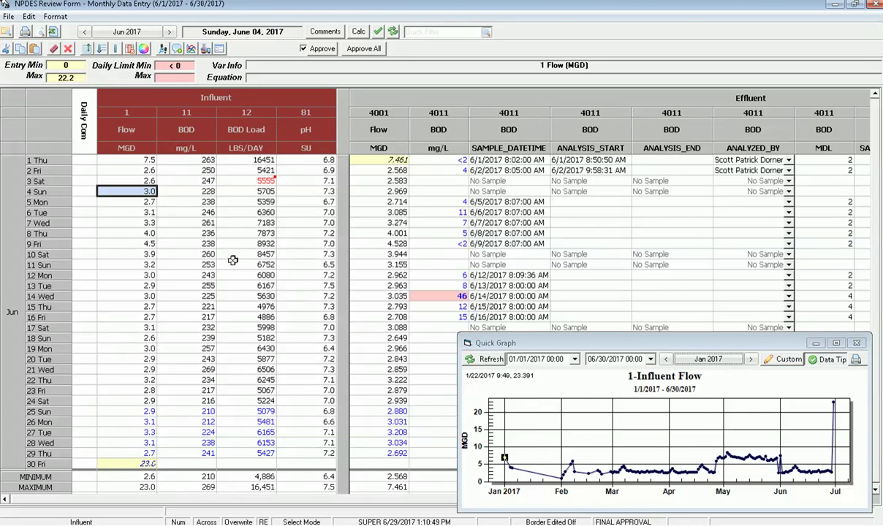
click(184, 191)
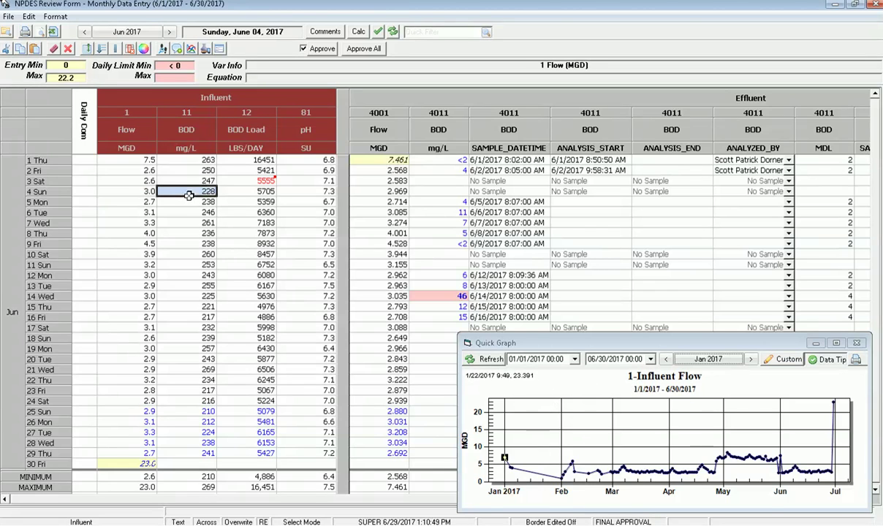
click(398, 191)
click(238, 201)
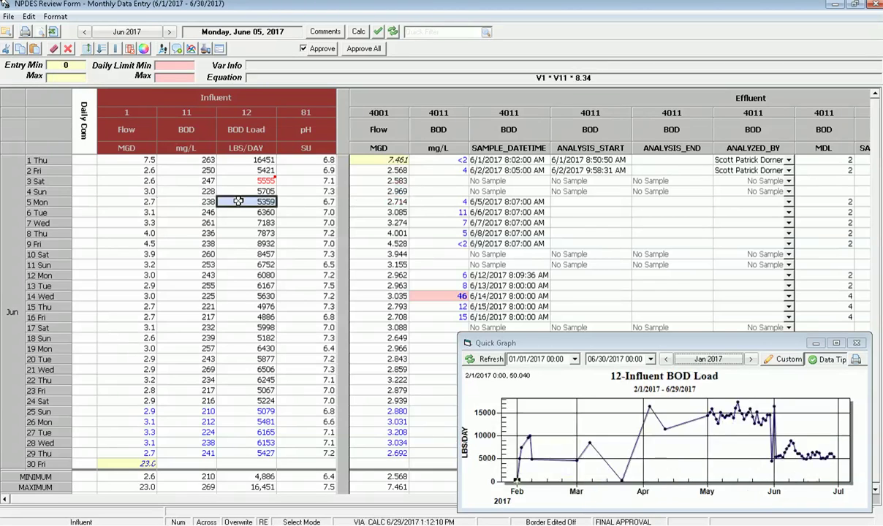
click(230, 191)
click(184, 191)
click(143, 191)
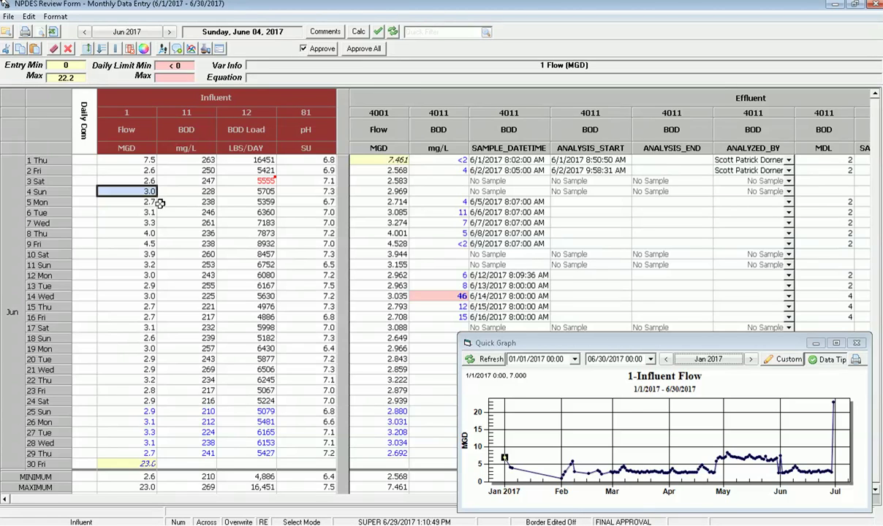
click(857, 343)
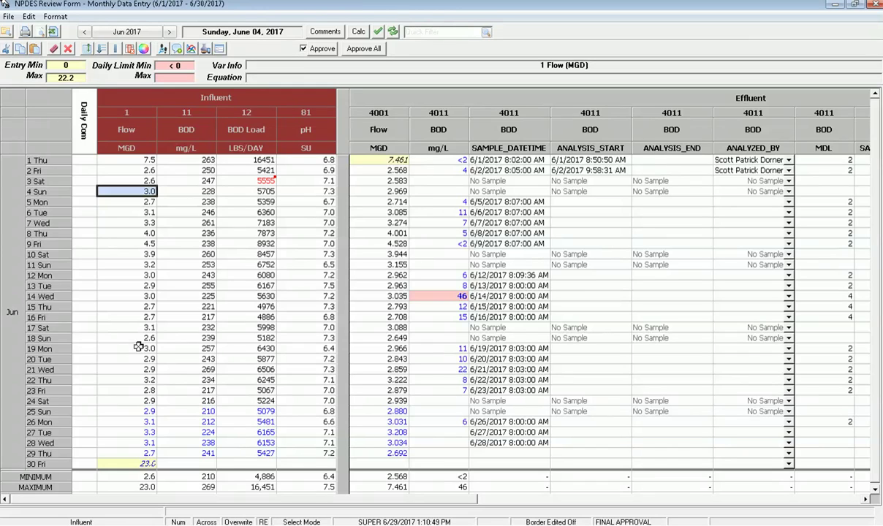
Set edited-cell borders to Border Edited All and save the review form's layout
click(526, 521)
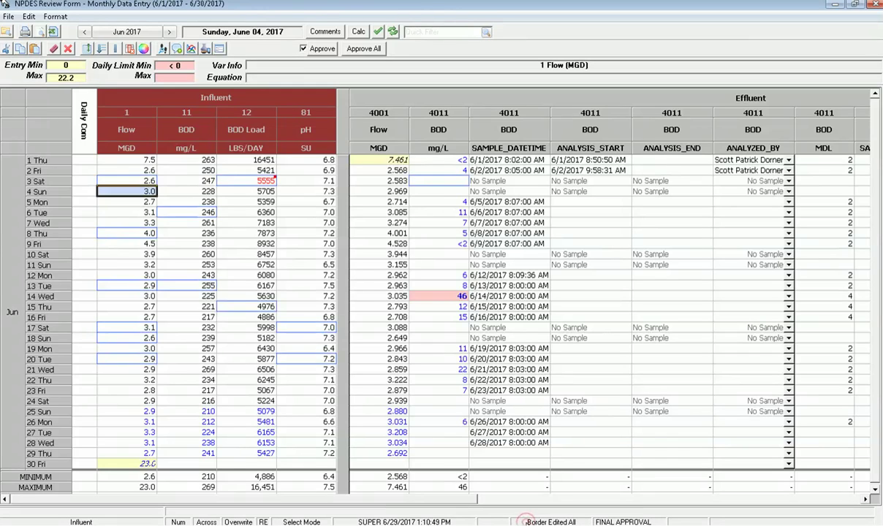
click(6, 16)
click(40, 63)
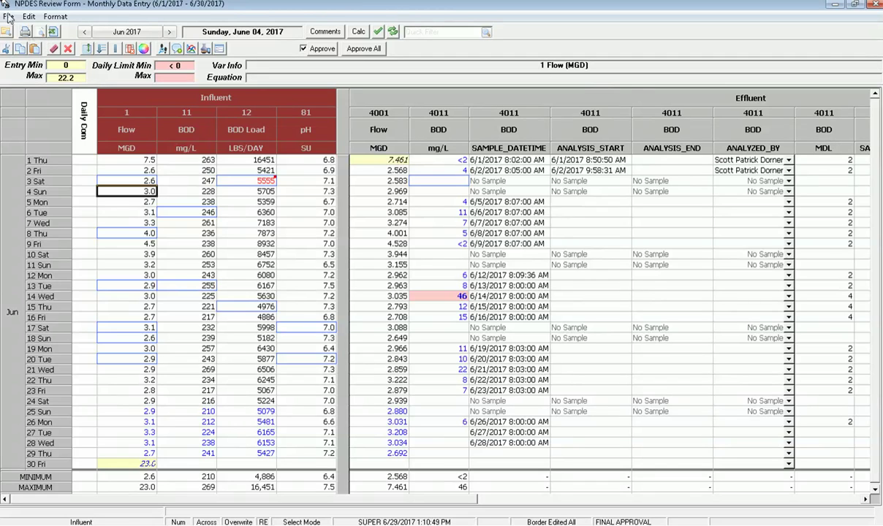
Create a new monthly data entry form containing all Influent variables from 1 Flow to 82 Temp, and close it
click(8, 16)
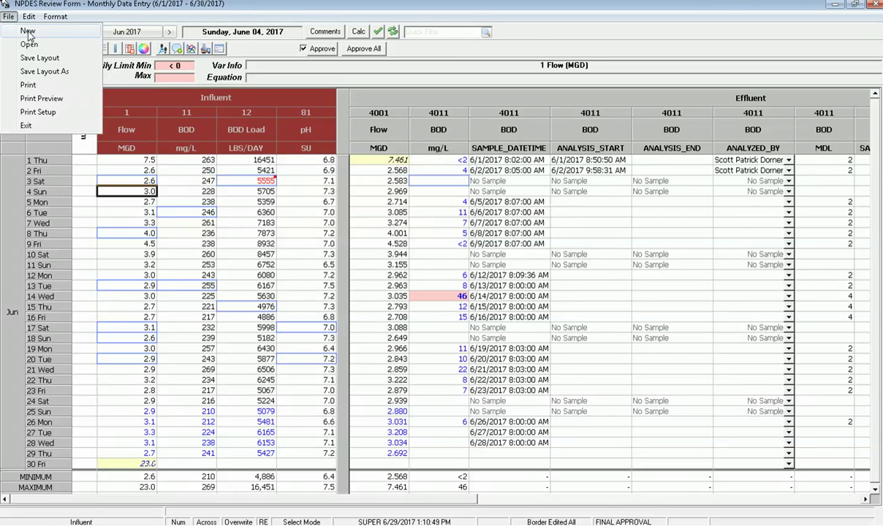
click(28, 33)
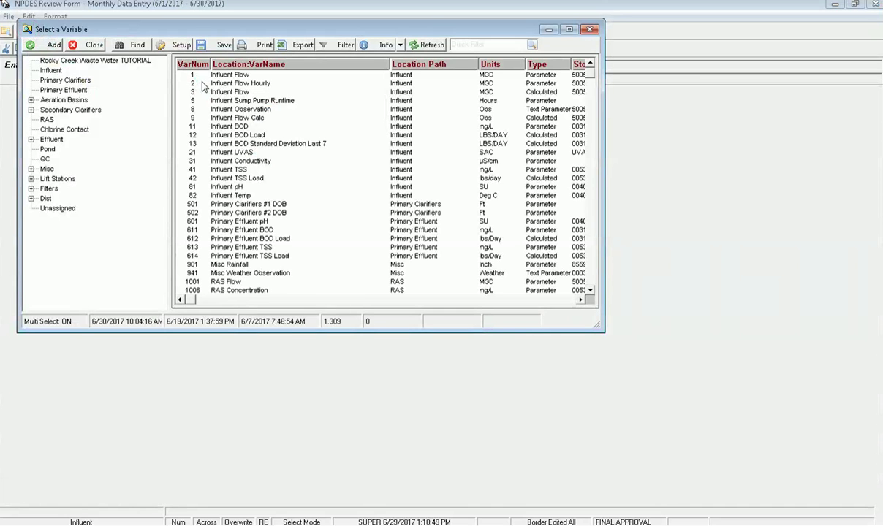
click(54, 71)
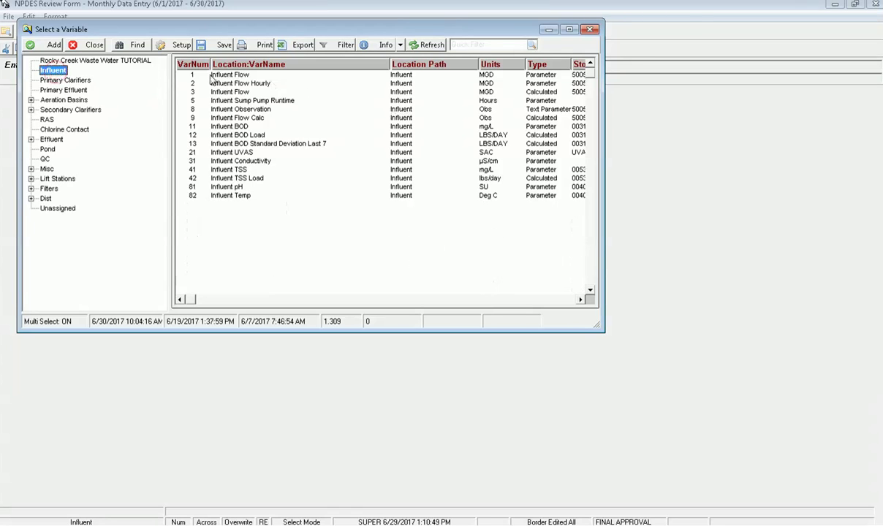
drag(210, 78, 223, 205)
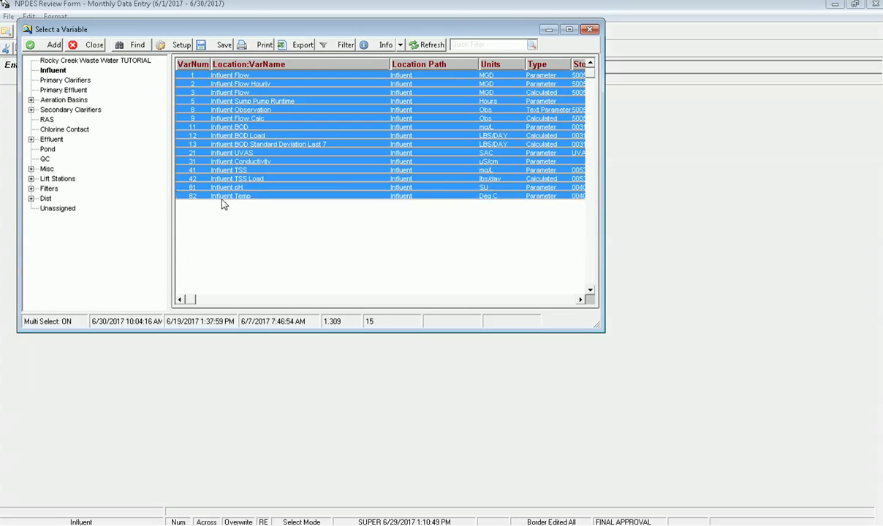
click(50, 47)
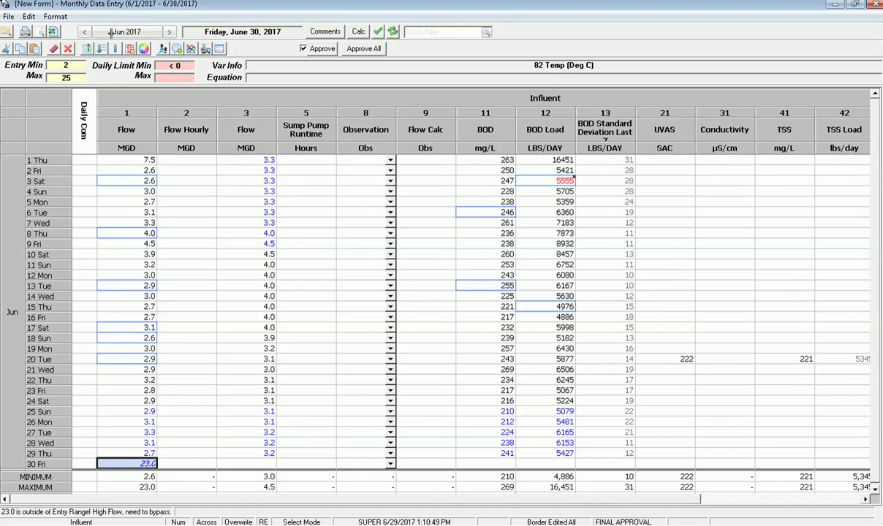
click(875, 5)
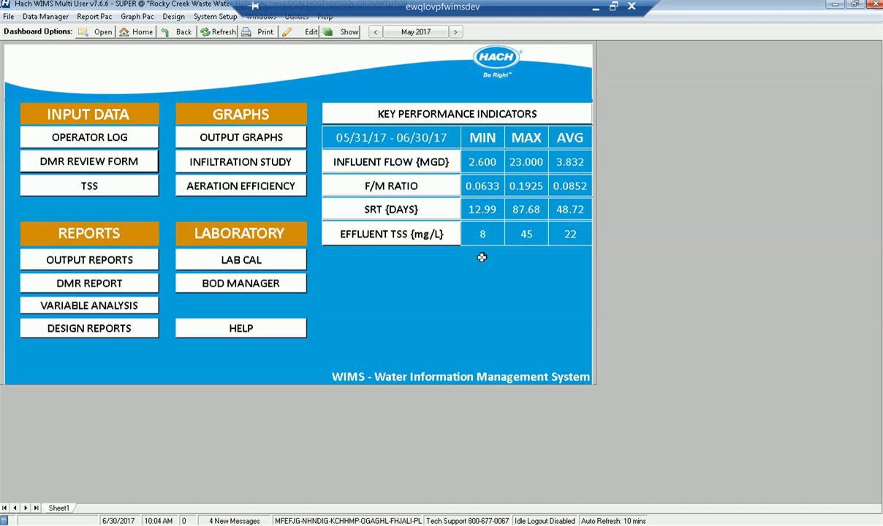